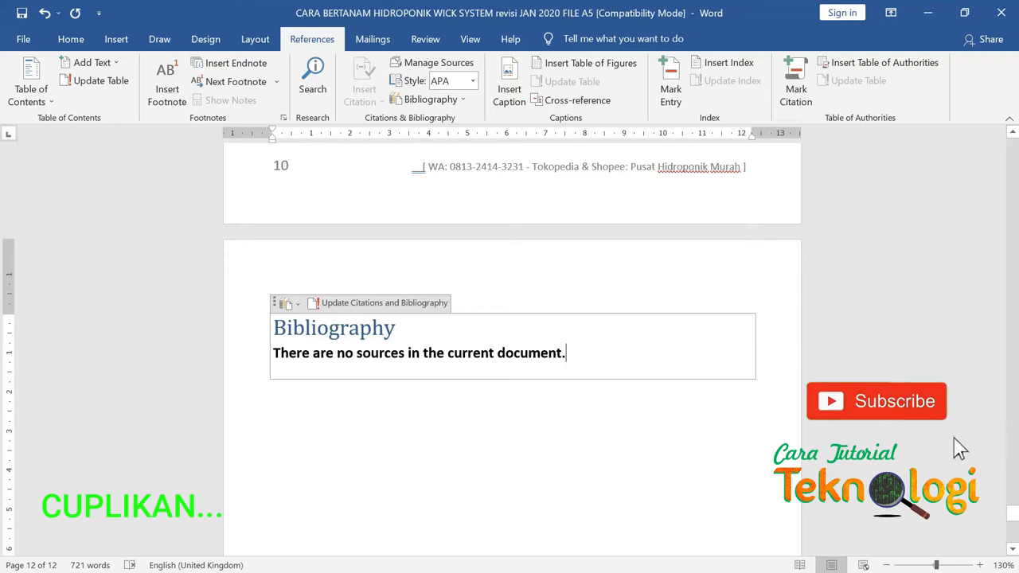
# Open the source manager and begin creating a new source.
pyautogui.click(446, 65)
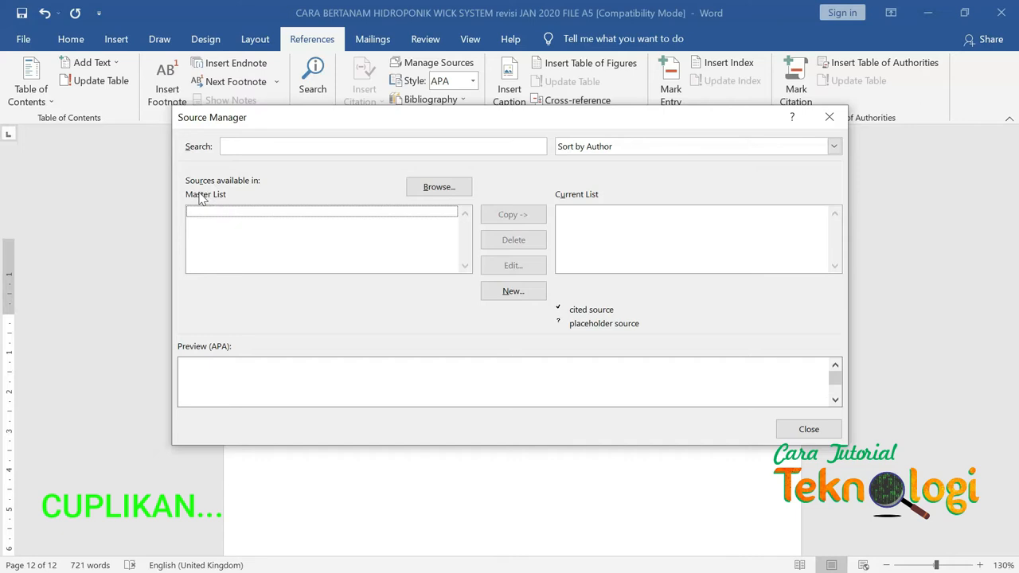
pyautogui.click(523, 296)
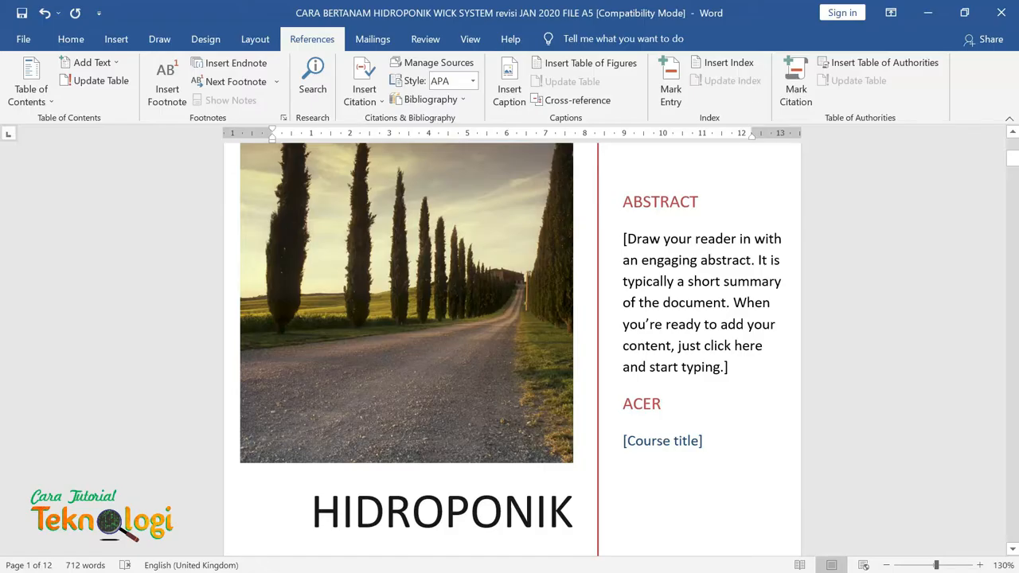
# Look over the document's cover page and its Daftar Isi table of contents.
pyautogui.click(73, 40)
pyautogui.scroll(-10, 693, 339)
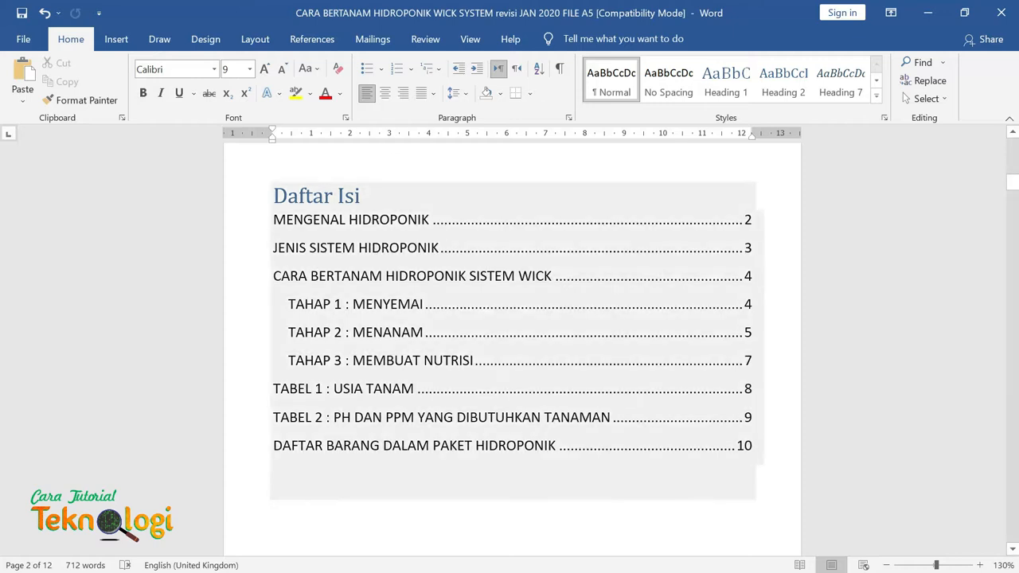
pyautogui.scroll(9, 646, 247)
pyautogui.scroll(-6, 646, 247)
pyautogui.scroll(-4, 645, 247)
pyautogui.scroll(2, 645, 246)
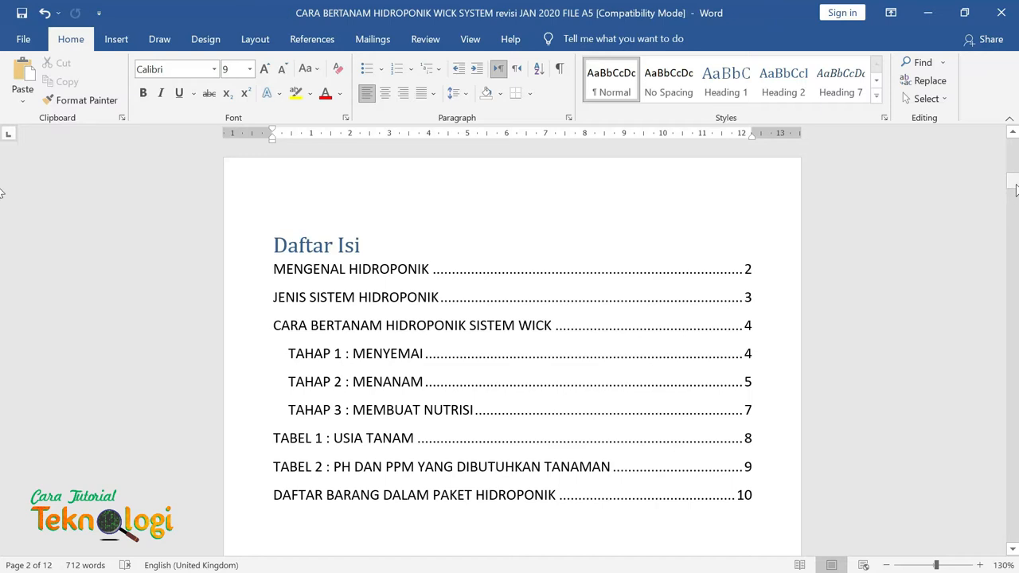
# Insert the built-in Bibliography block on the blank last page of the document.
pyautogui.moveTo(1013, 200); pyautogui.dragTo(4, 532)
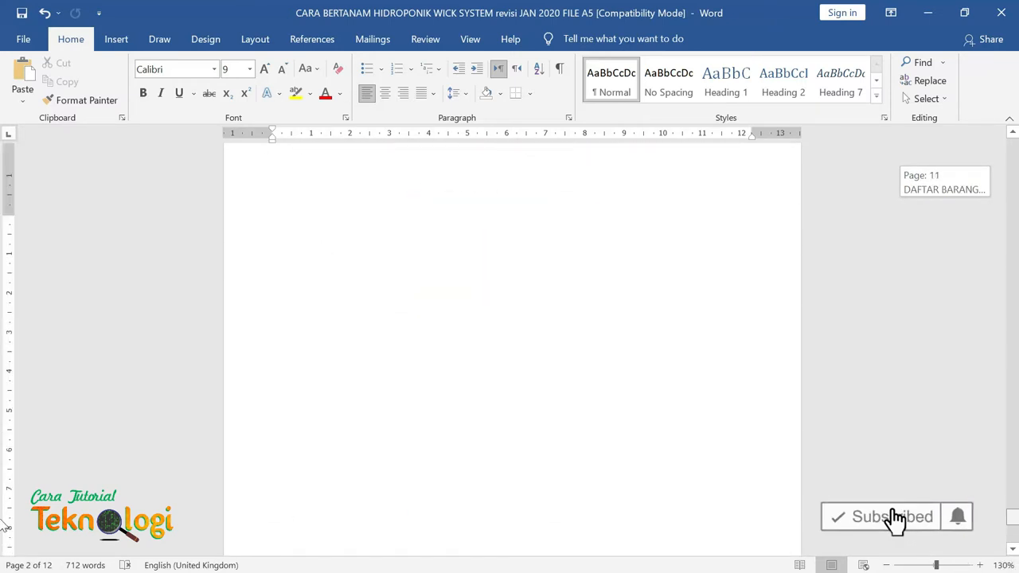
pyautogui.click(559, 320)
pyautogui.click(559, 319)
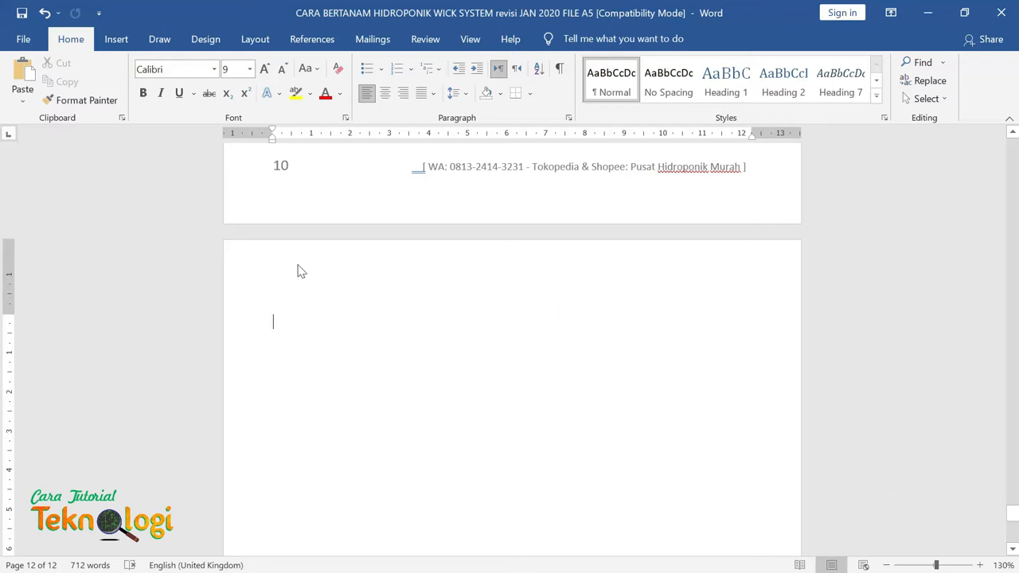
pyautogui.click(322, 45)
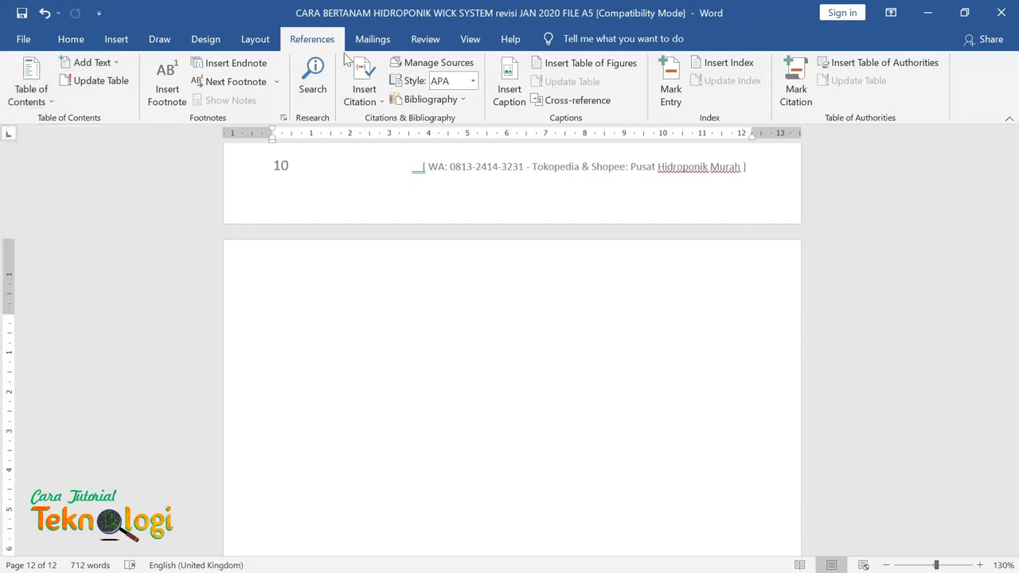
pyautogui.click(463, 100)
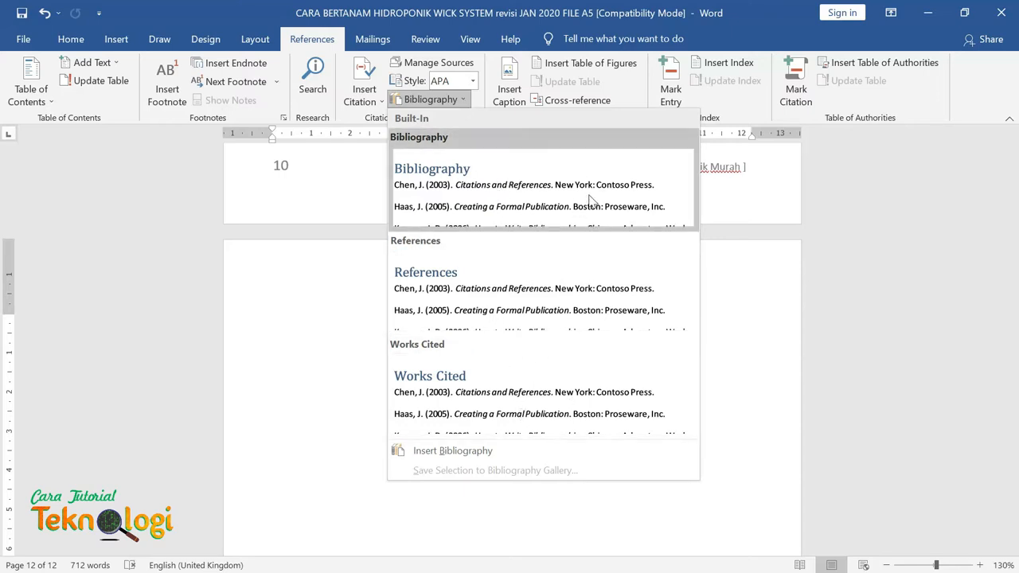
pyautogui.click(543, 203)
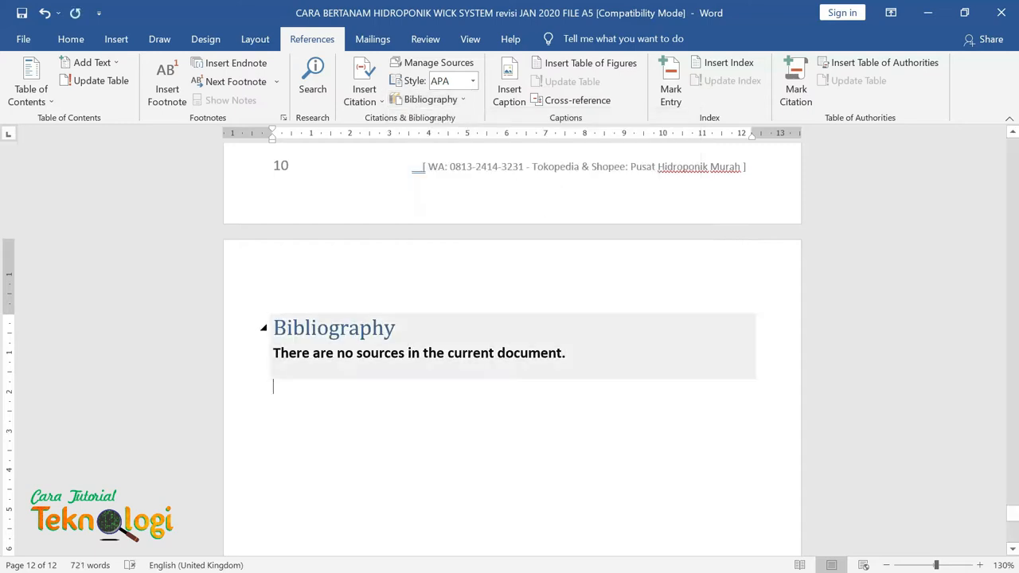
pyautogui.click(420, 353)
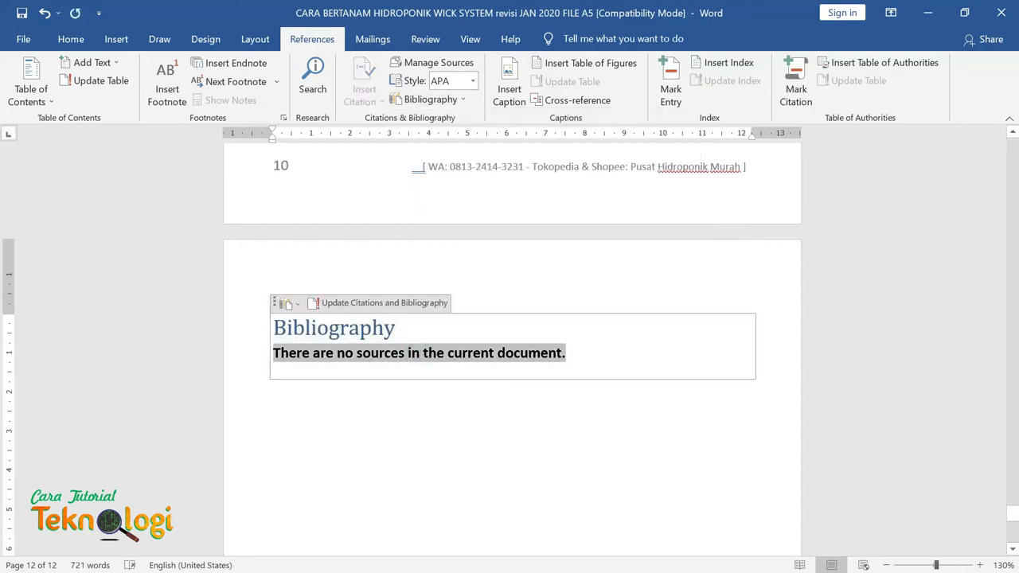
pyautogui.click(622, 357)
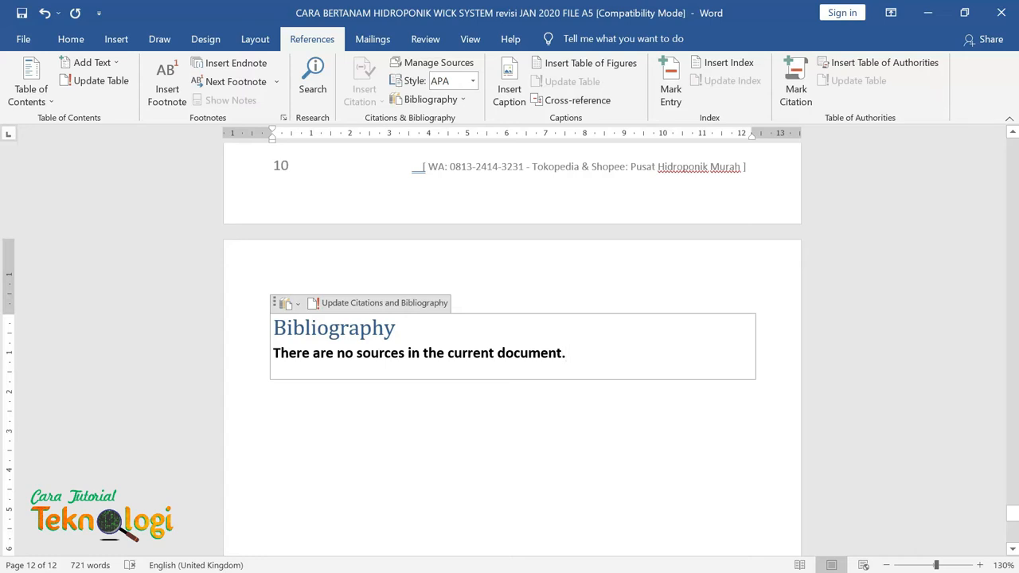
# Begin a new Book source in the source manager, entering the author's name and the title Mengenal Hidroponik.
pyautogui.click(448, 67)
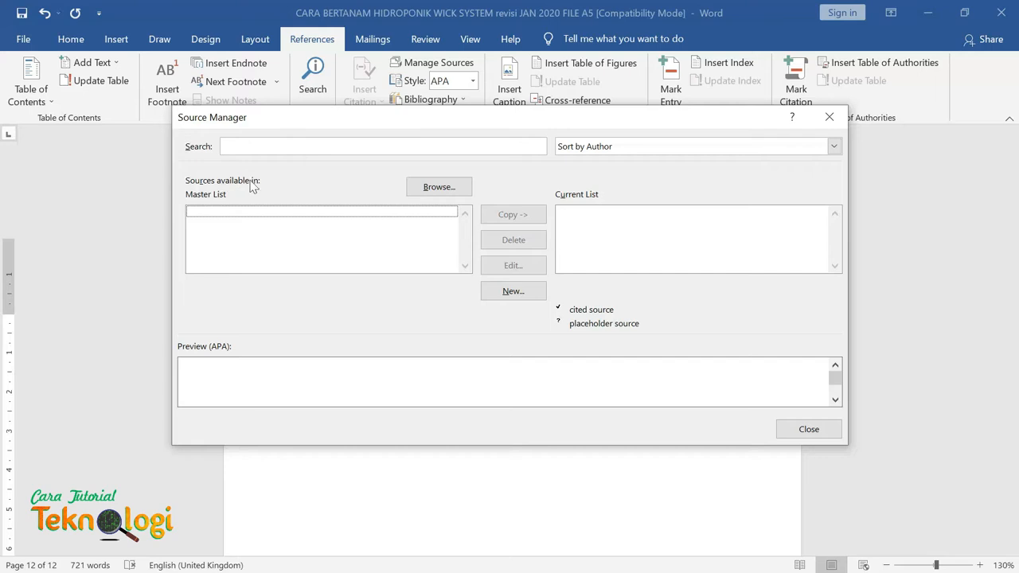
pyautogui.click(523, 297)
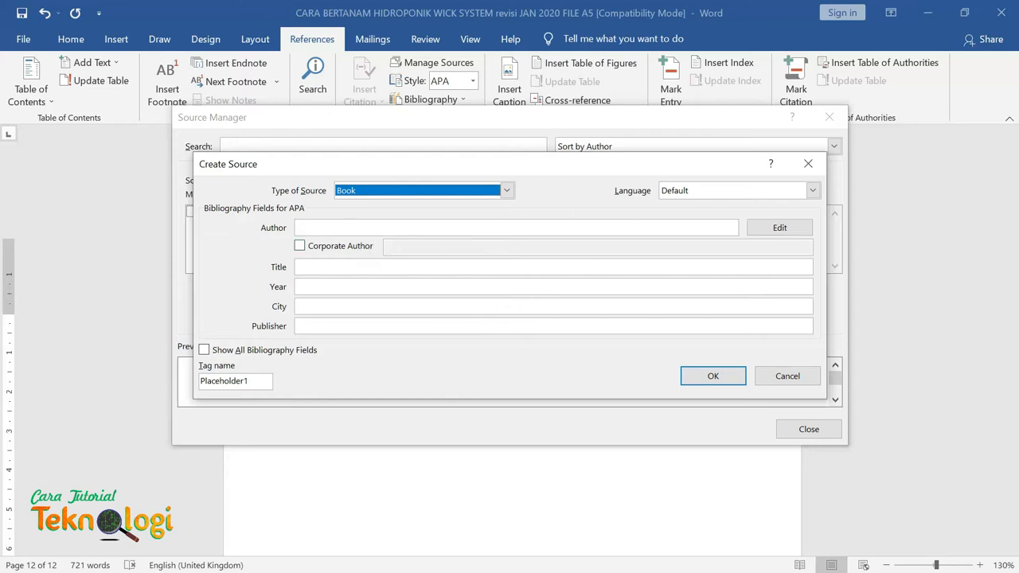
pyautogui.click(426, 228)
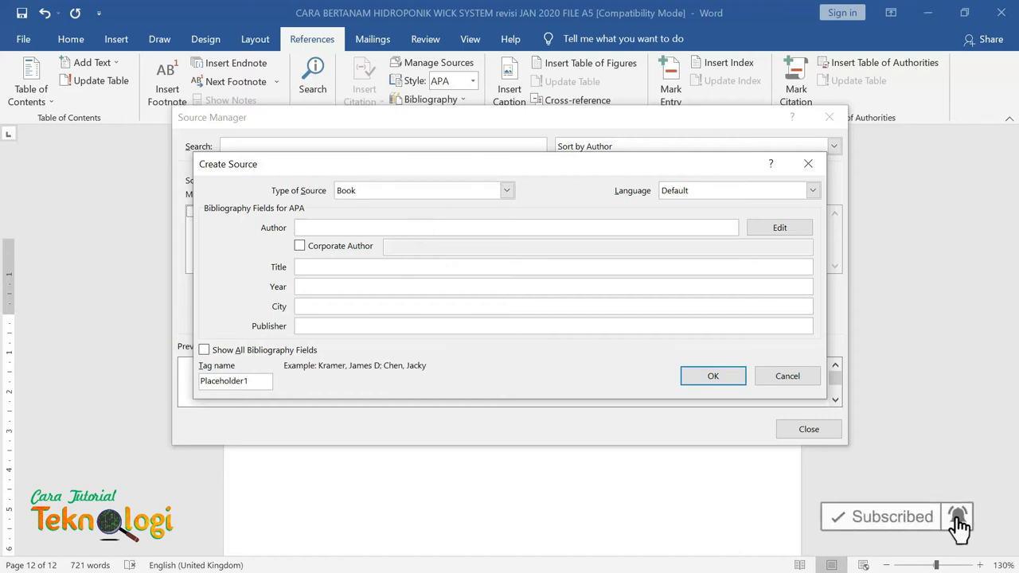
pyautogui.write('Prf')
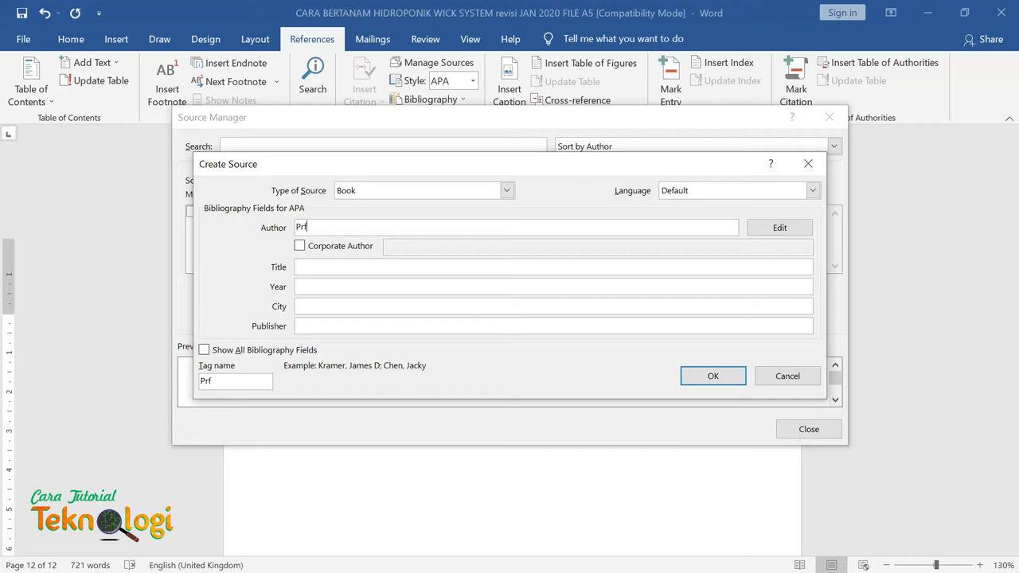
pyautogui.press('BackSpace')
pyautogui.write('of. DR. Ahmad')
pyautogui.click(318, 267)
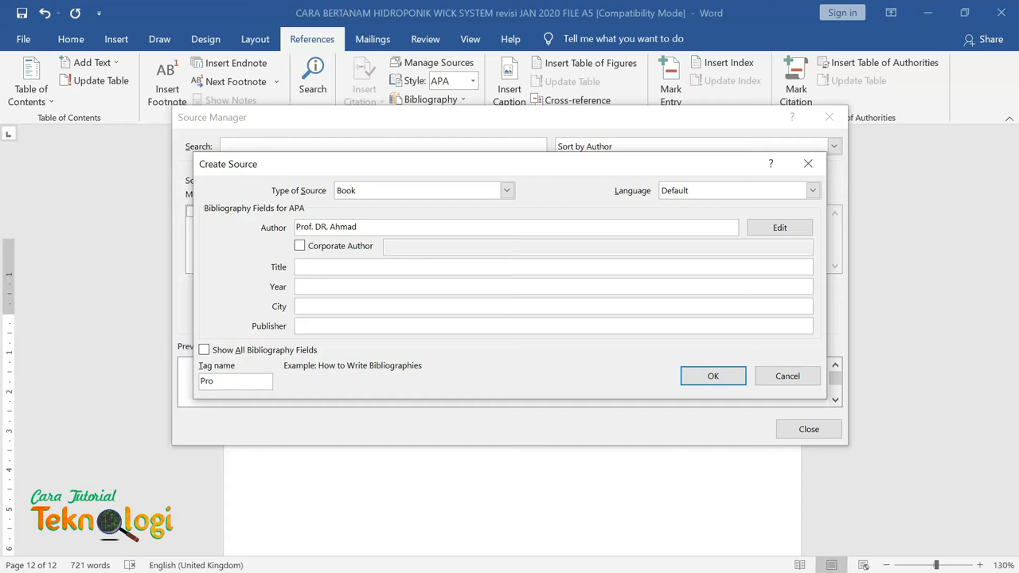
pyautogui.write('Mengenal Hidroponik')
# Fill in the book source's year 2010, city Bandung and publisher Pusat Hidroponik.
pyautogui.click(326, 288)
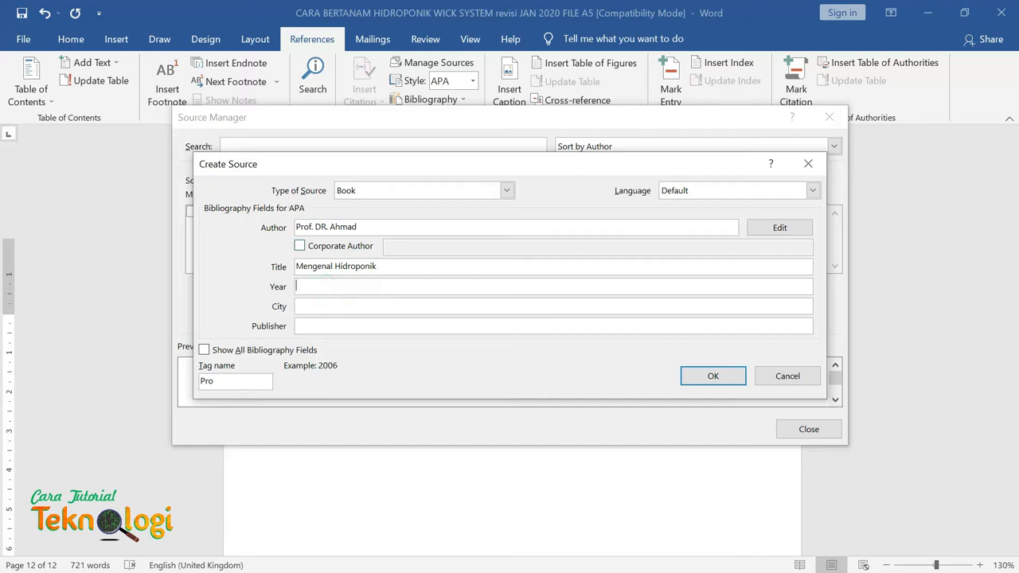
pyautogui.write('2010')
pyautogui.click(325, 306)
pyautogui.write('Bandung')
pyautogui.click(372, 327)
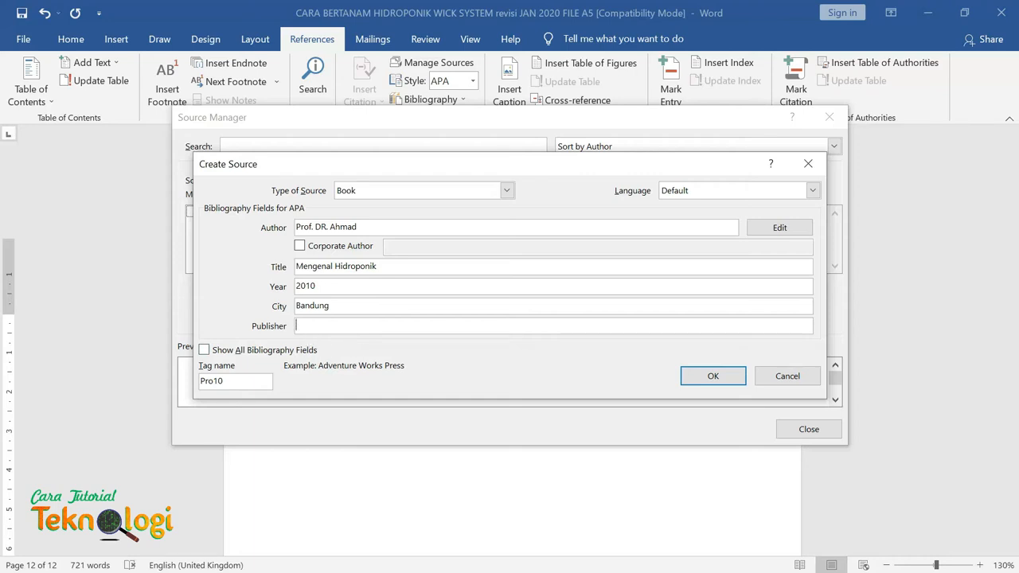
pyautogui.write('usat Hidroponik')
# Show all bibliography fields for the book source, examine the additional ones, and hide them again.
pyautogui.click(205, 351)
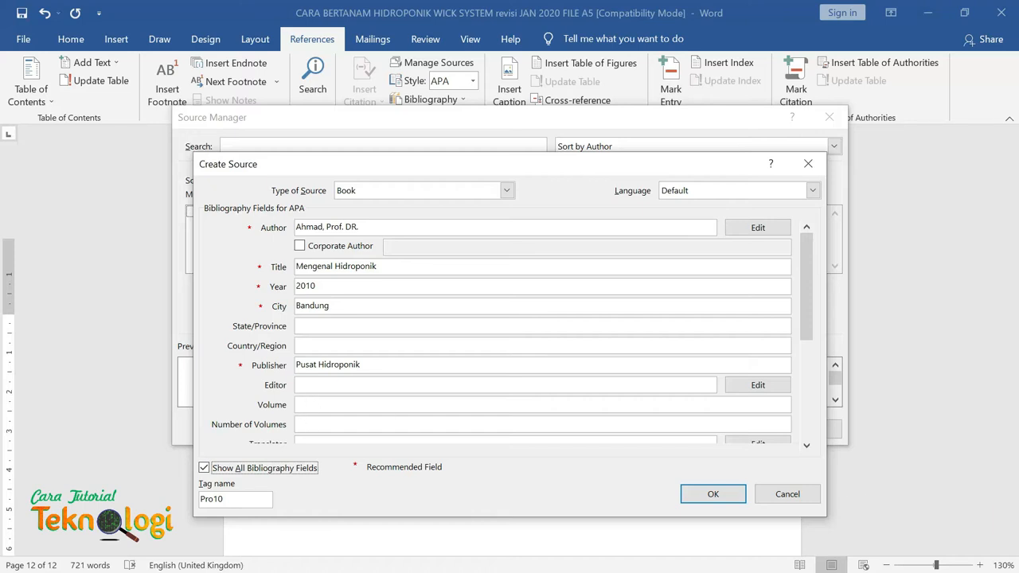
pyautogui.moveTo(805, 318); pyautogui.dragTo(821, 301)
pyautogui.click(205, 468)
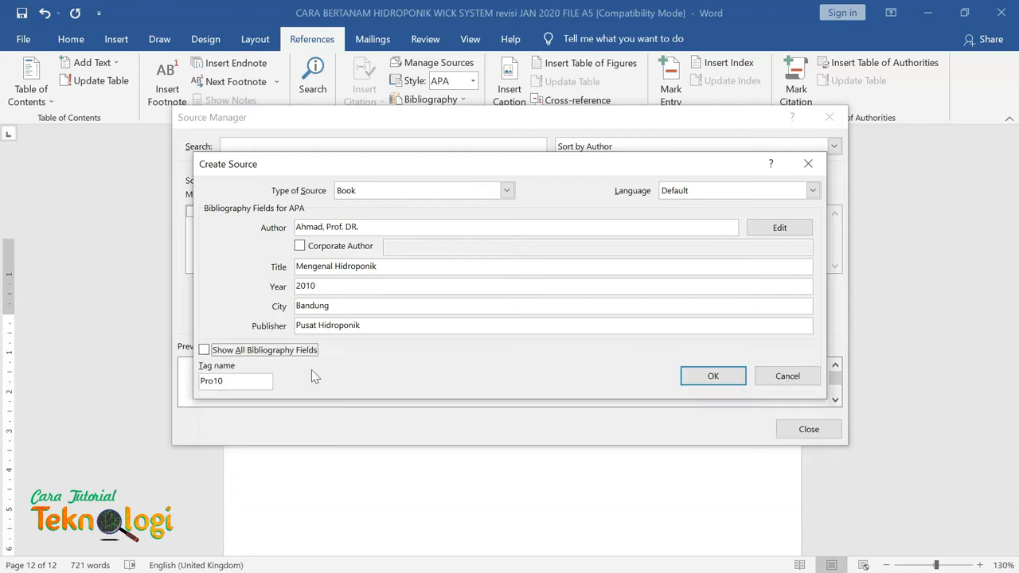
pyautogui.click(205, 351)
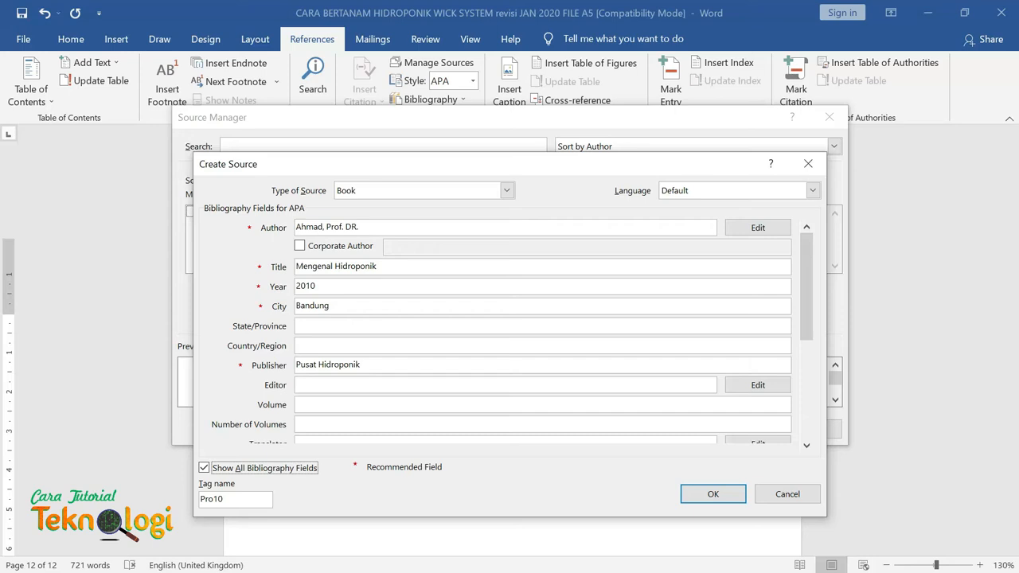
pyautogui.moveTo(802, 288)
pyautogui.mouseDown()
pyautogui.moveTo(796, 410)
pyautogui.moveTo(829, 324)
pyautogui.moveTo(820, 287)
pyautogui.mouseUp()
pyautogui.click(204, 468)
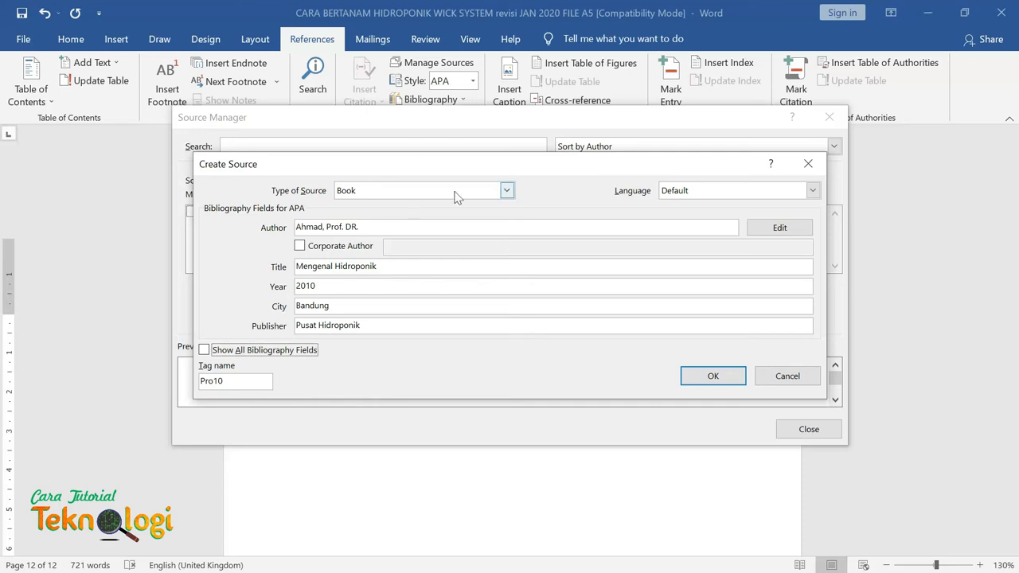
# Look through the available source types and keep Book as the type.
pyautogui.click(507, 191)
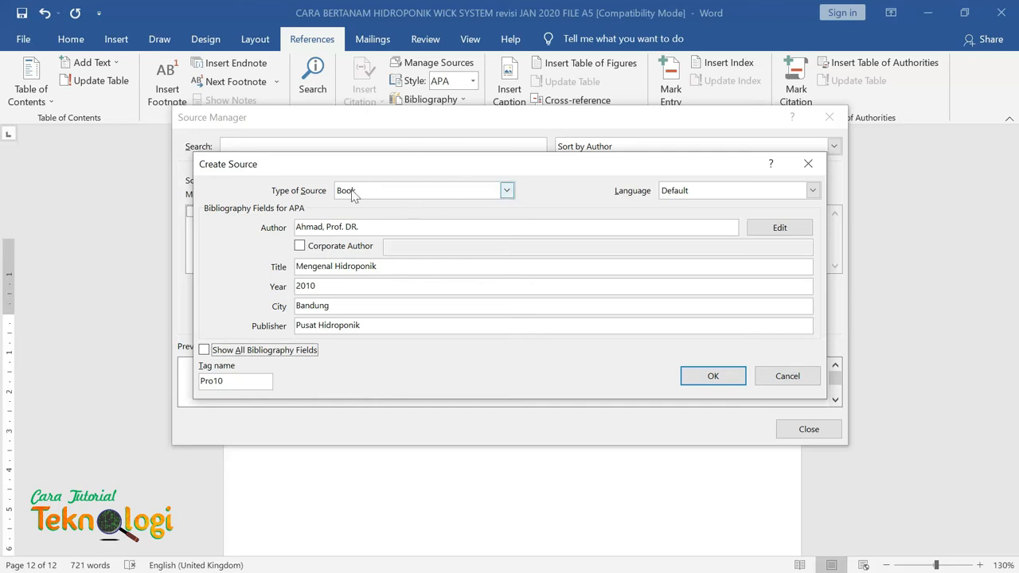
pyautogui.click(507, 193)
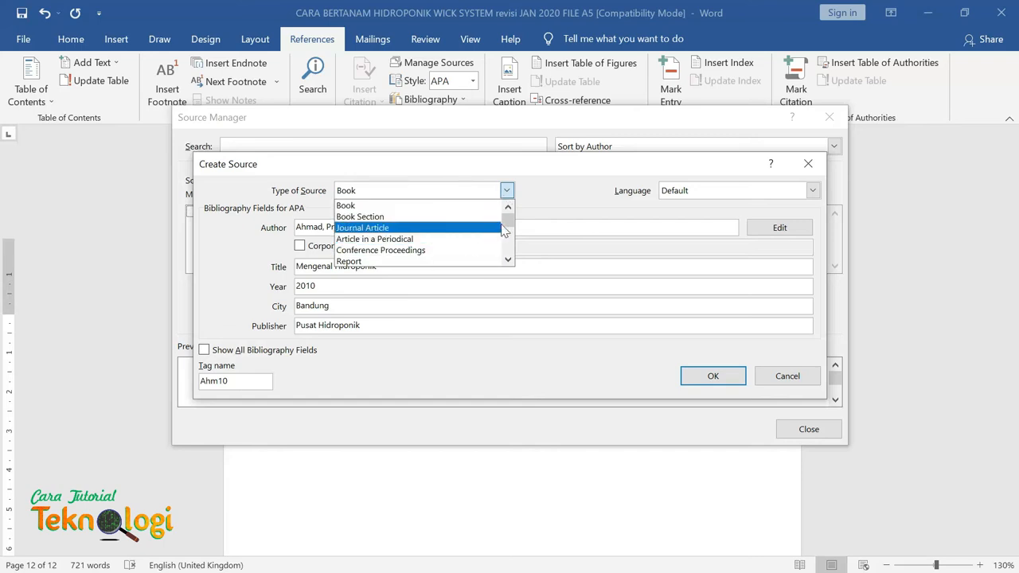
pyautogui.moveTo(508, 219); pyautogui.dragTo(511, 235)
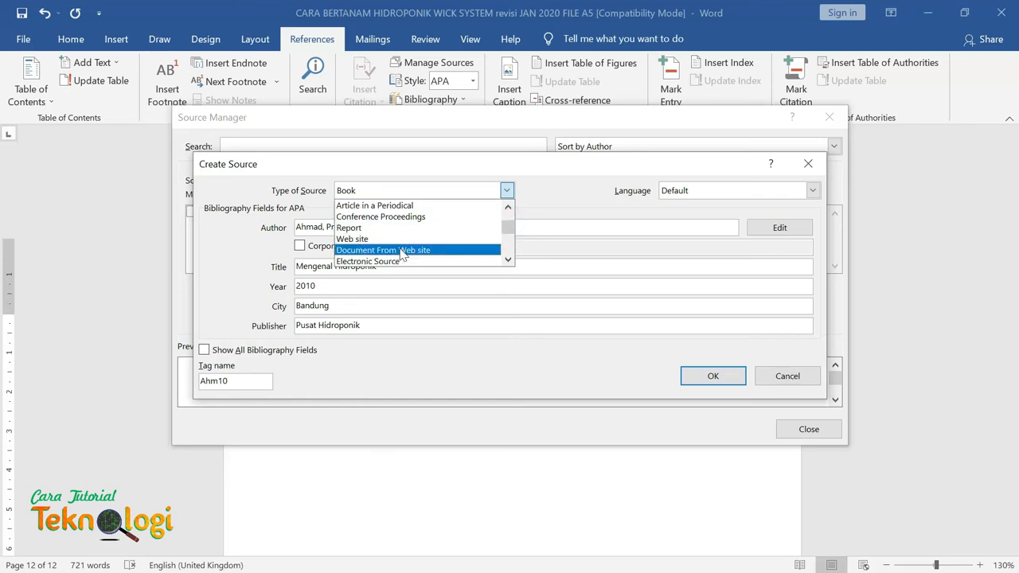
pyautogui.moveTo(505, 229); pyautogui.dragTo(510, 251)
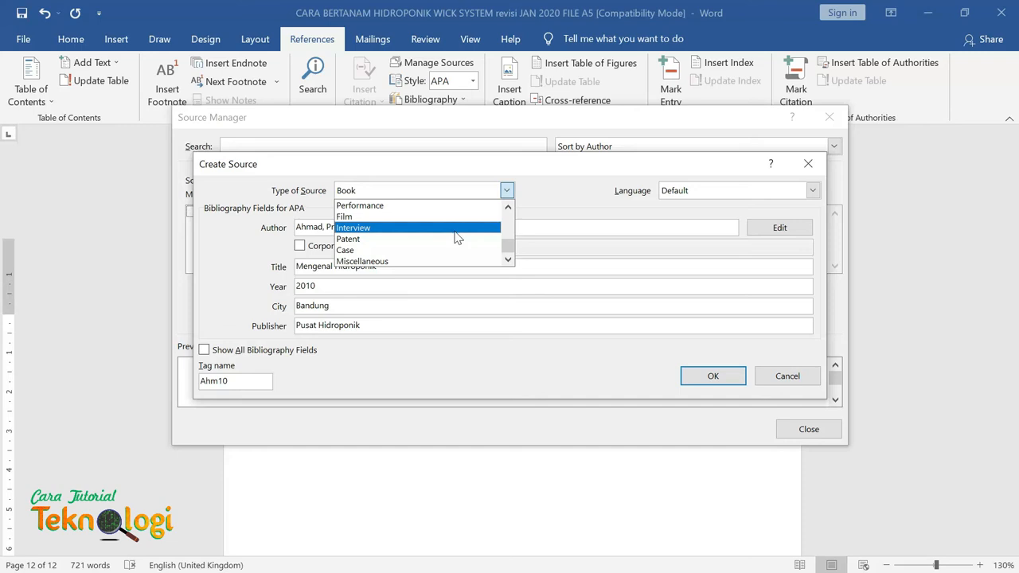
pyautogui.moveTo(510, 250); pyautogui.dragTo(512, 216)
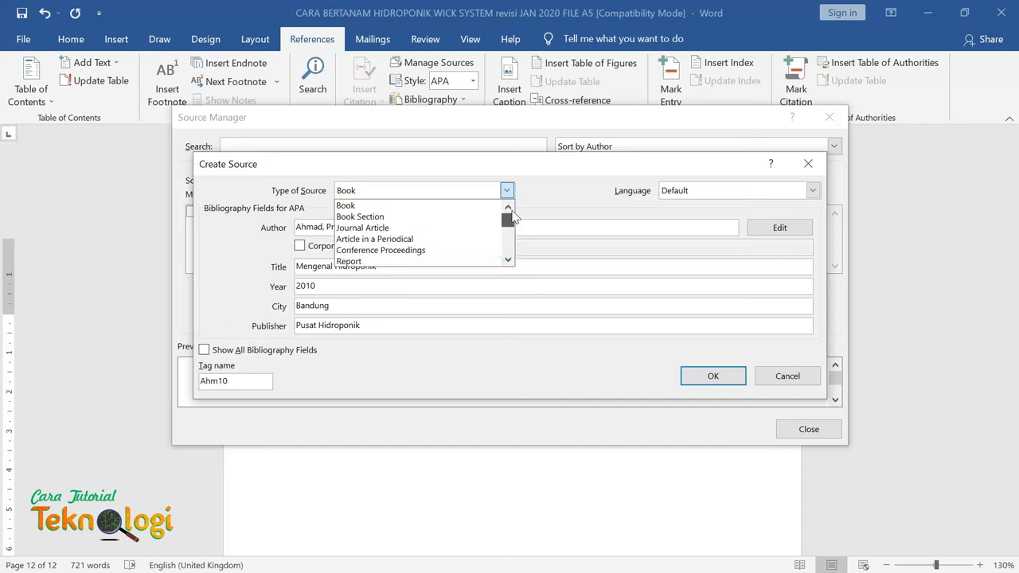
pyautogui.click(351, 205)
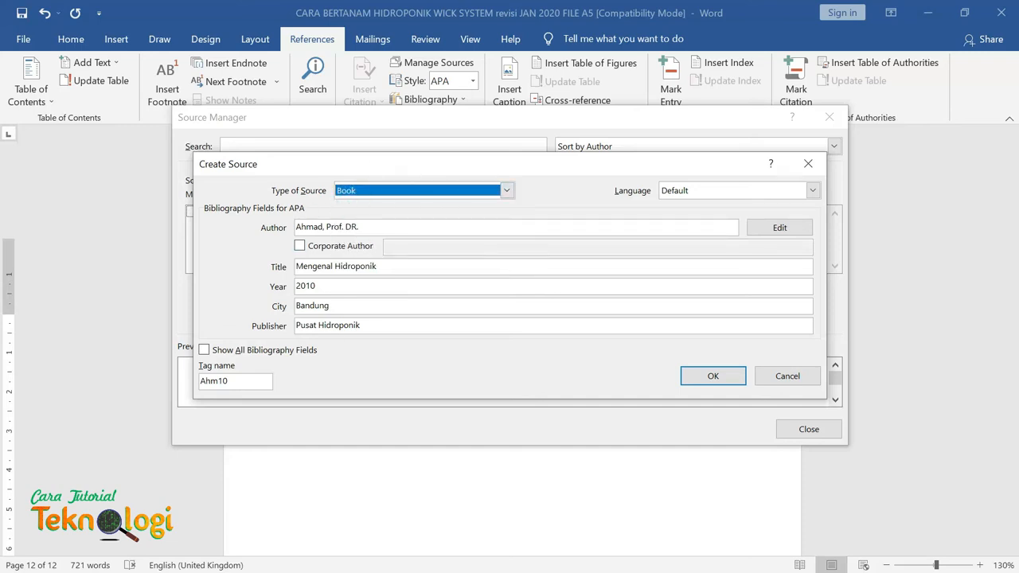
# Save the book source, close the source manager, and update the bibliography on the last page.
pyautogui.click(723, 377)
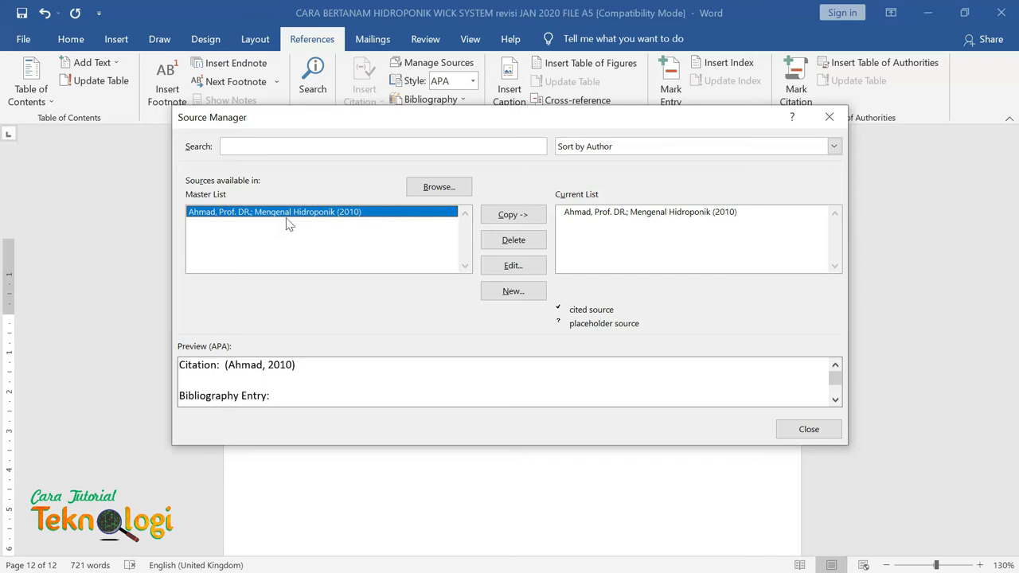
pyautogui.click(808, 429)
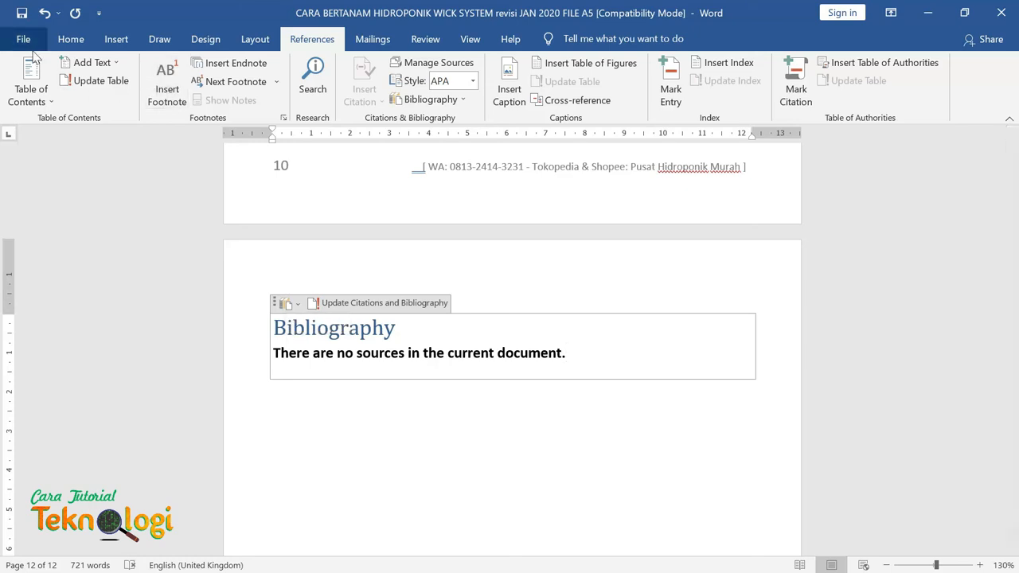
pyautogui.click(376, 303)
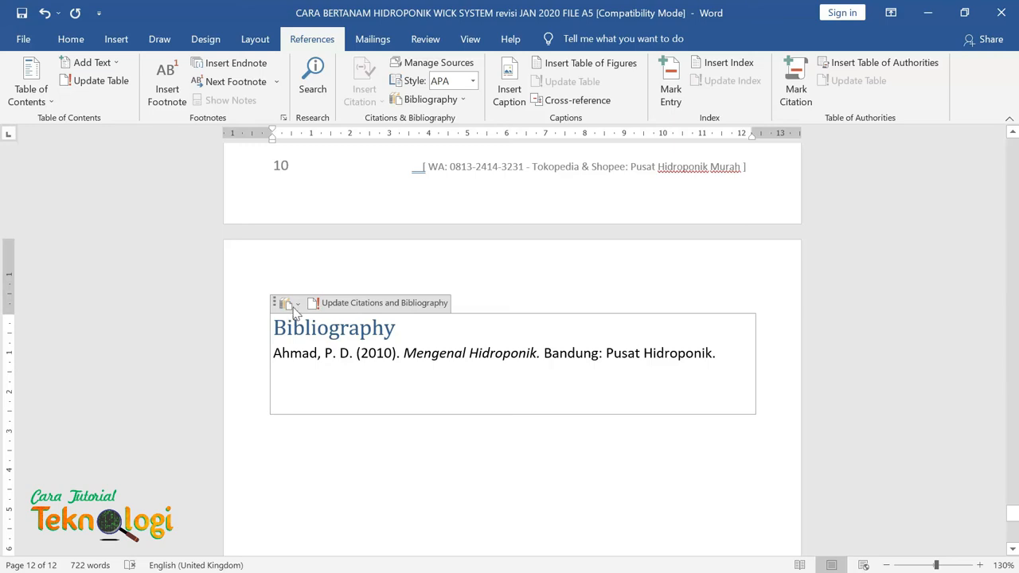
# Create a new source of type Document From Web site in the source manager and enter the author's name.
pyautogui.click(463, 67)
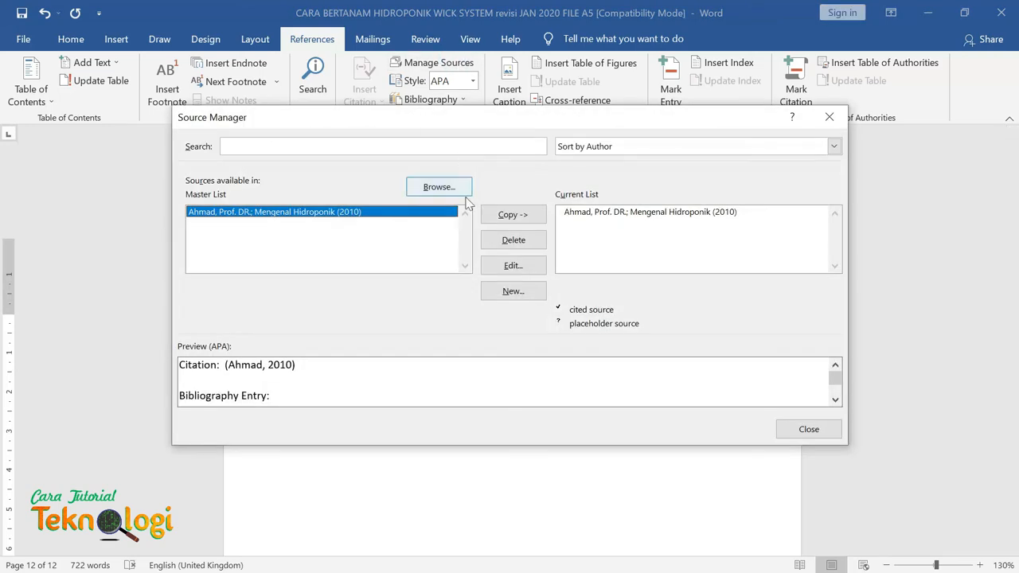
pyautogui.click(516, 295)
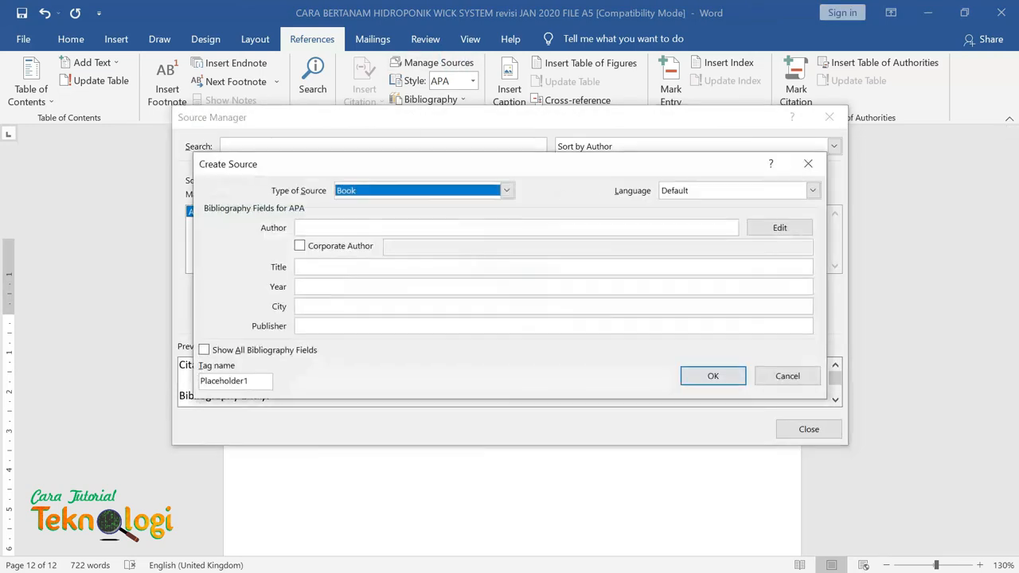
pyautogui.click(506, 190)
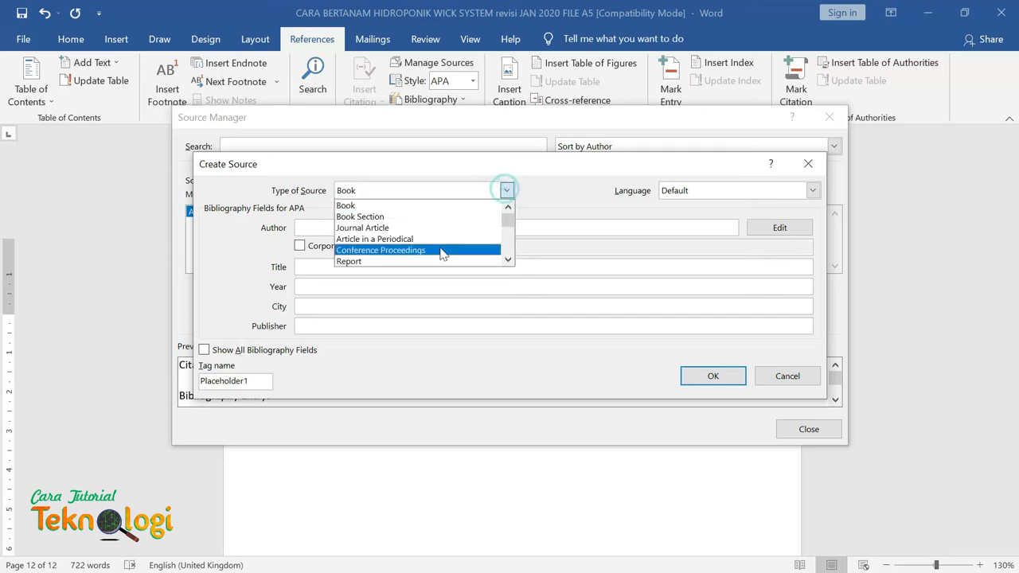
pyautogui.click(508, 260)
pyautogui.click(509, 260)
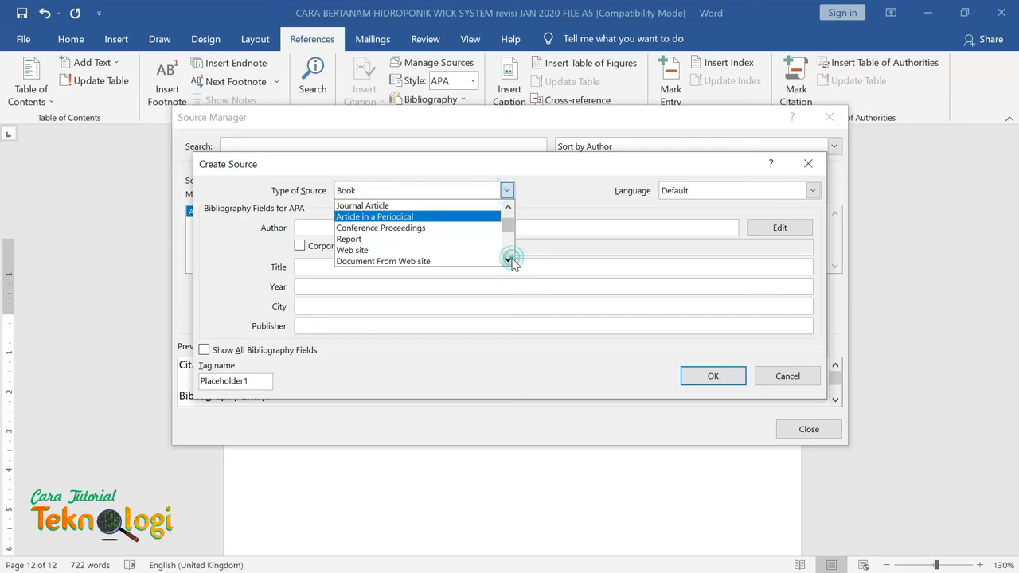
pyautogui.click(427, 262)
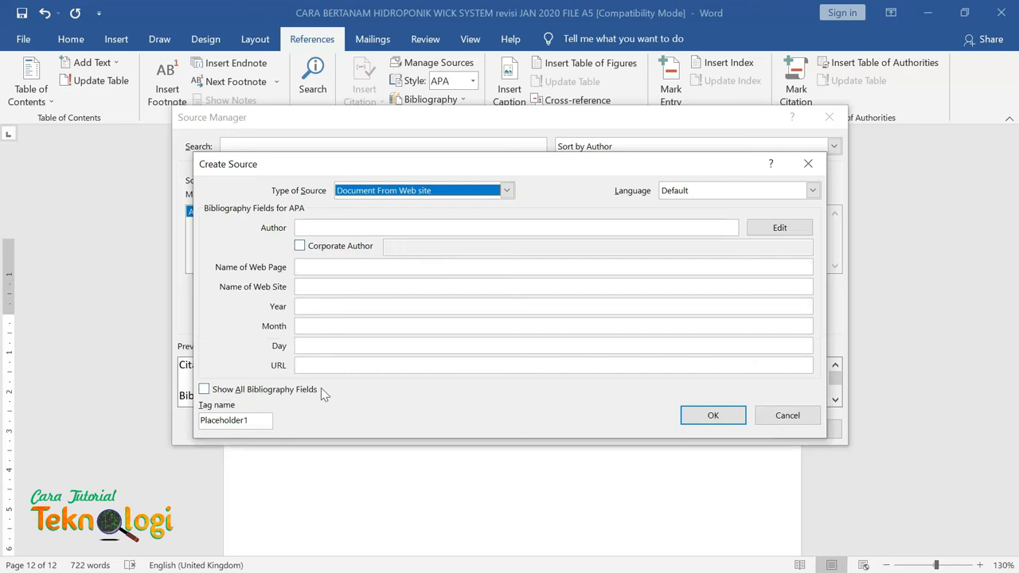
pyautogui.click(394, 227)
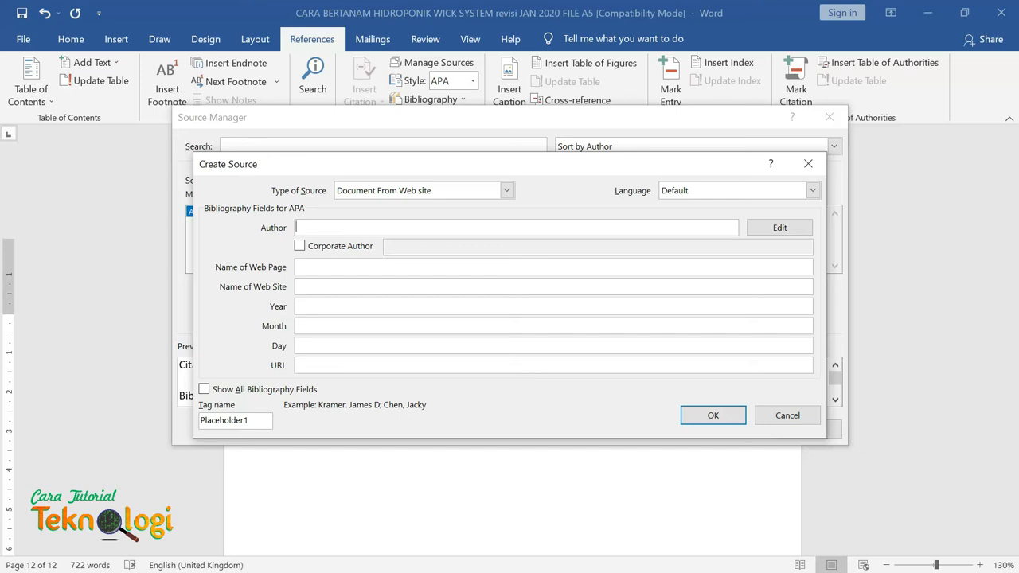
pyautogui.write('James')
pyautogui.click(358, 268)
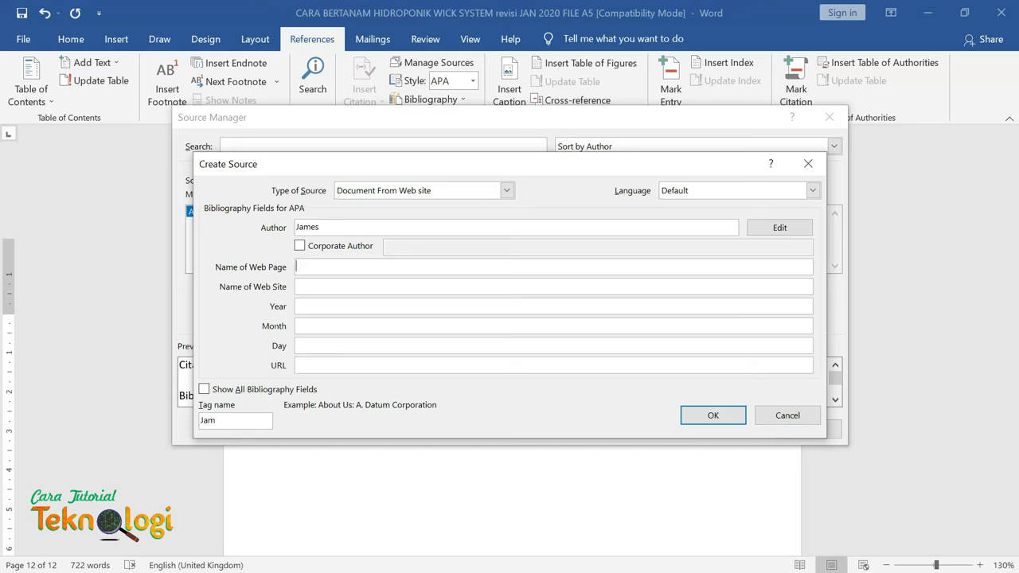
pyautogui.write('www.hidropo')
pyautogui.press('BackSpace')
pyautogui.press('BackSpace')
pyautogui.press('BackSpace')
pyautogui.press('BackSpace')
pyautogui.press('BackSpace')
pyautogui.press('BackSpace')
pyautogui.click(412, 287)
pyautogui.write('www')
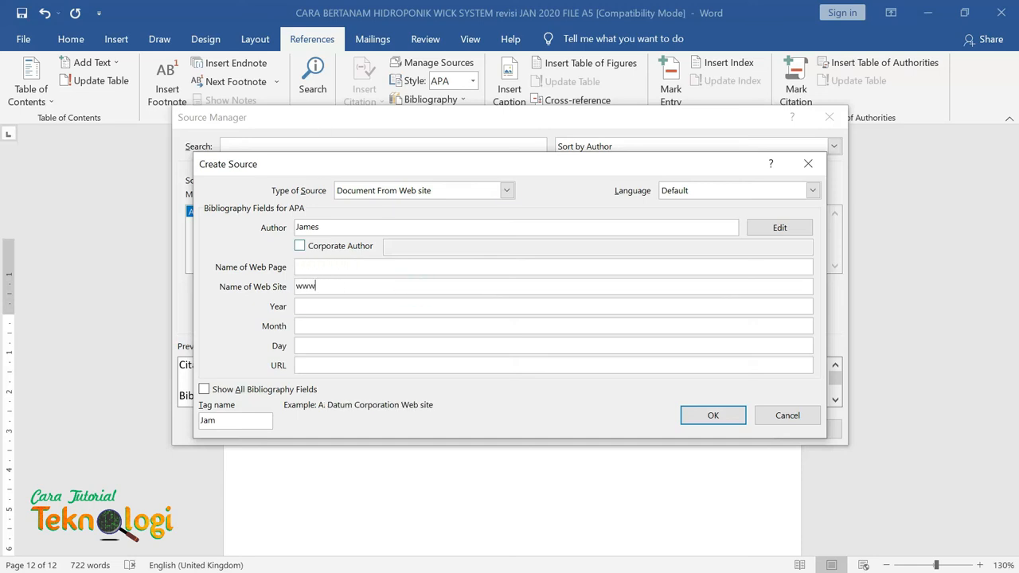
pyautogui.doubleClick(333, 286)
pyautogui.click(310, 268)
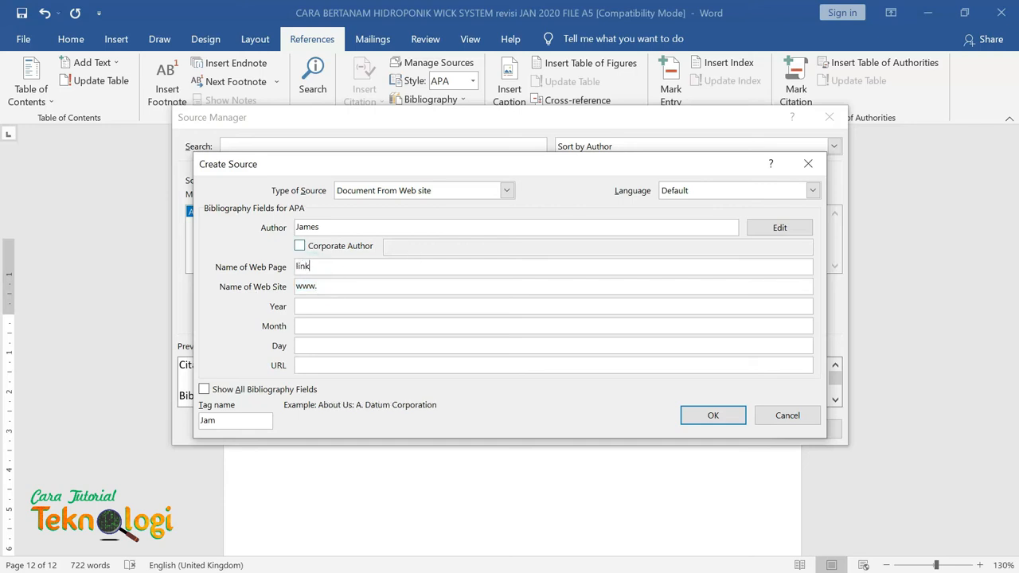
pyautogui.write('link halaman')
pyautogui.doubleClick(326, 286)
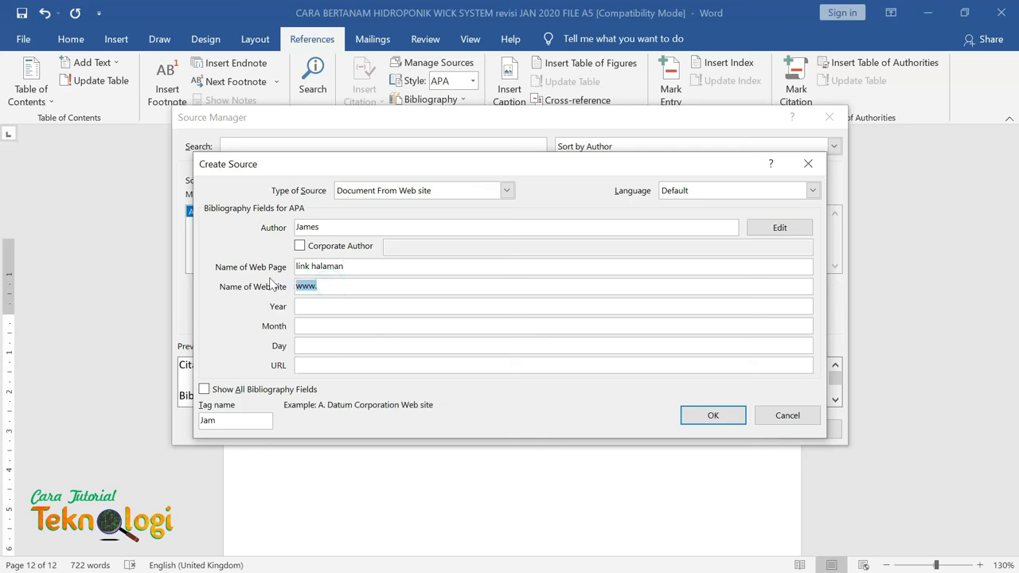
pyautogui.write('www.hidropo')
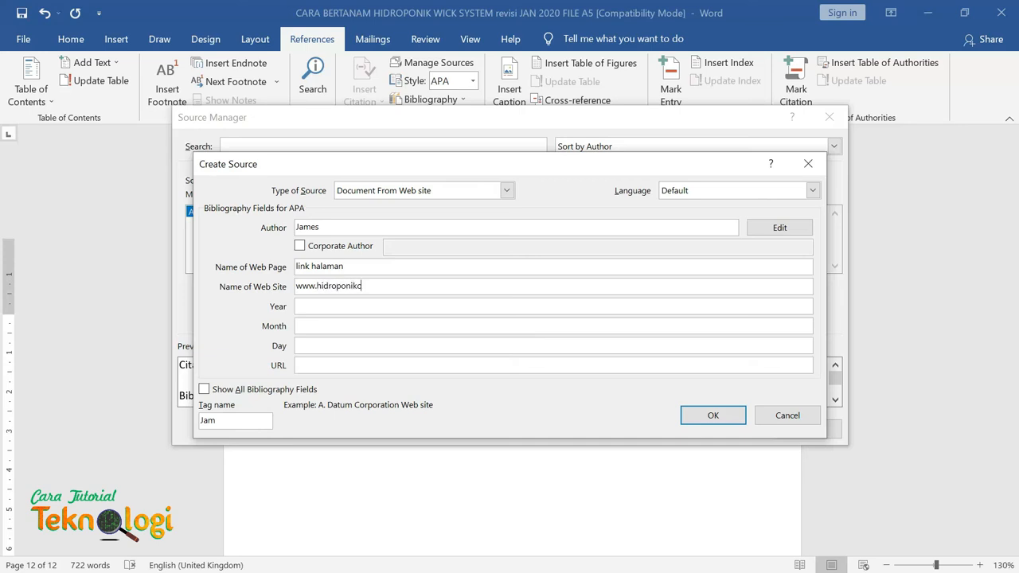
pyautogui.write('nik.center')
# Enter the web source's date as year 2020, month januari and day 1.
pyautogui.click(353, 305)
pyautogui.write('2020')
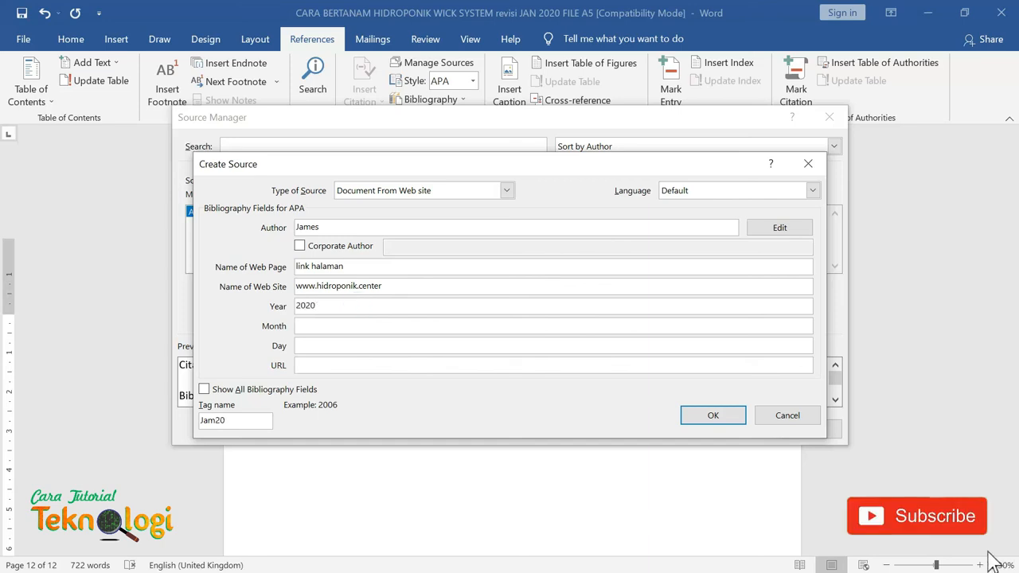
pyautogui.click(382, 326)
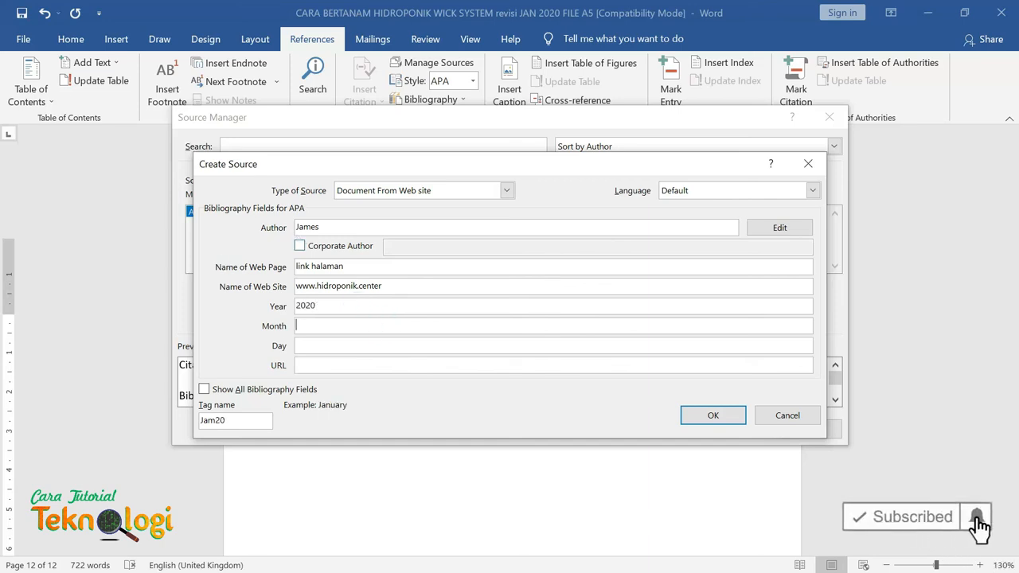
pyautogui.write('januari')
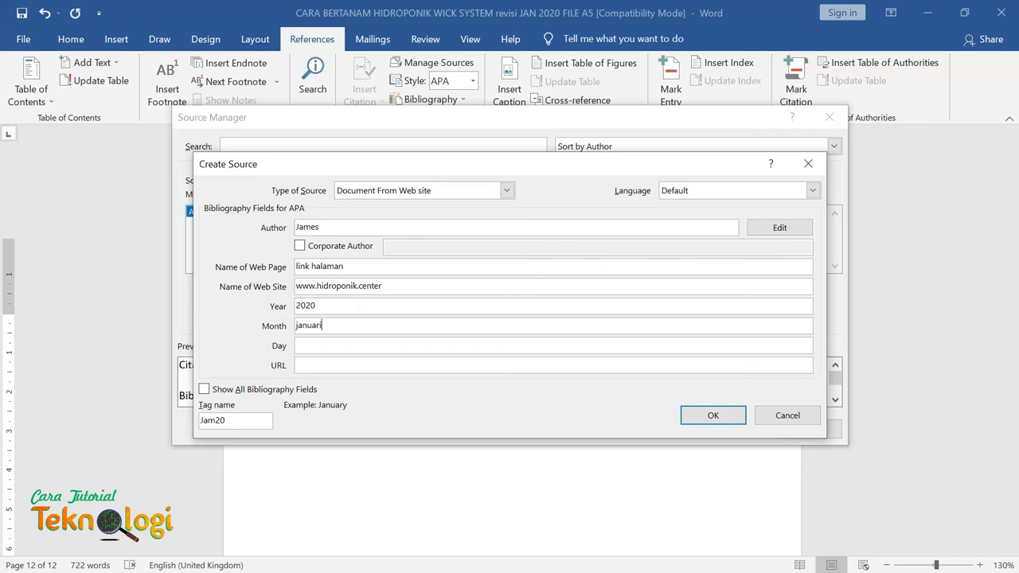
pyautogui.click(377, 363)
pyautogui.click(378, 344)
pyautogui.write('1')
pyautogui.click(366, 365)
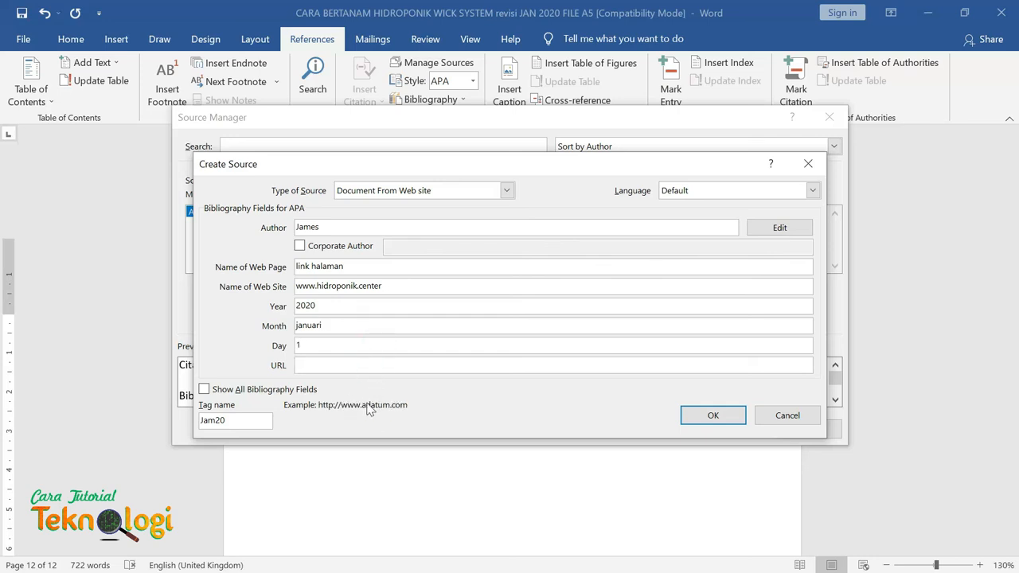
pyautogui.moveTo(402, 288); pyautogui.dragTo(269, 279)
pyautogui.hotkey('ctrl', 'c')
pyautogui.click(371, 364)
pyautogui.hotkey('ctrl', 'v')
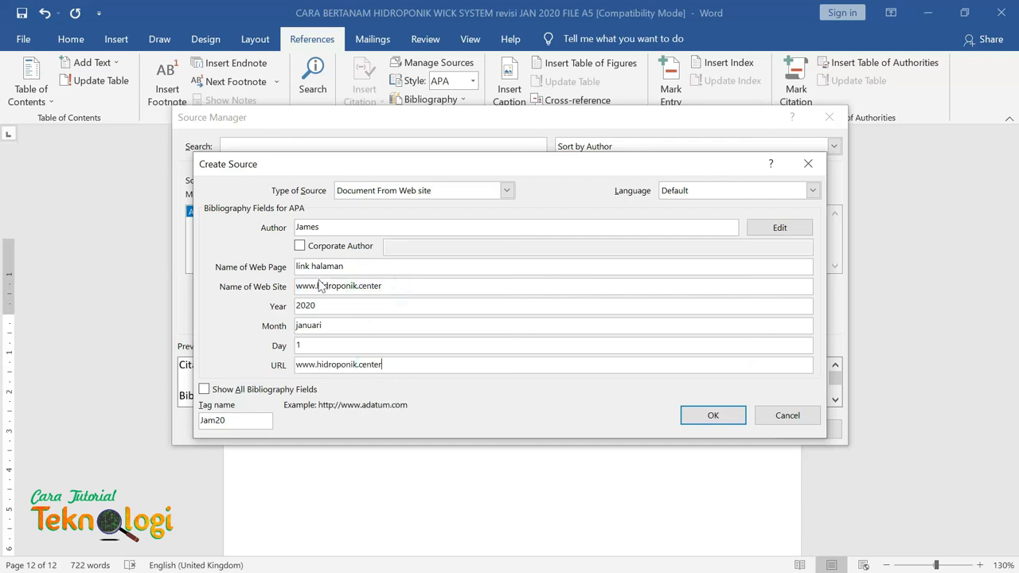
pyautogui.moveTo(318, 287); pyautogui.dragTo(288, 288)
pyautogui.press('BackSpace')
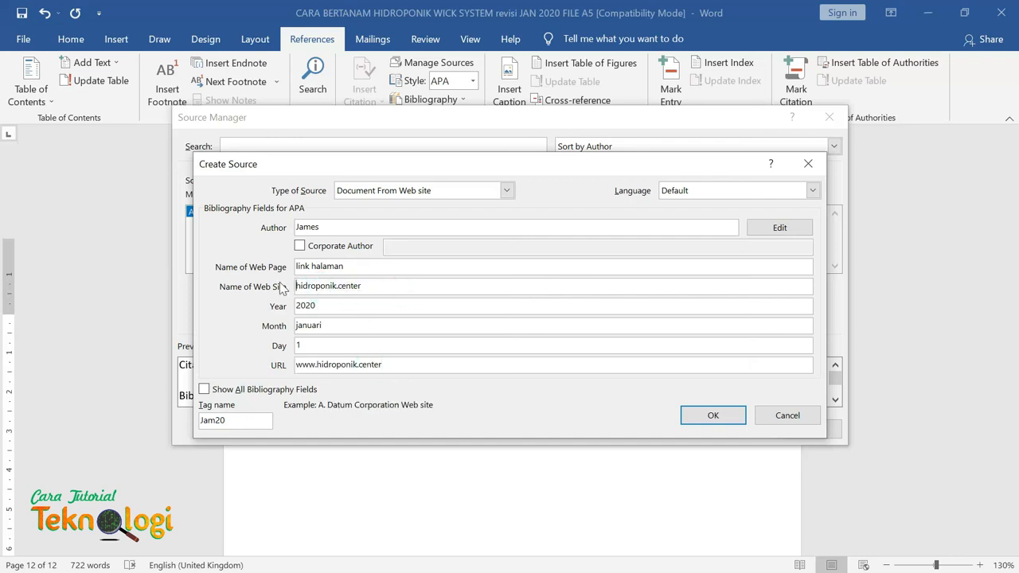
pyautogui.click(394, 283)
# Show all bibliography fields for the web source, examine the additional ones, and hide them again.
pyautogui.click(448, 365)
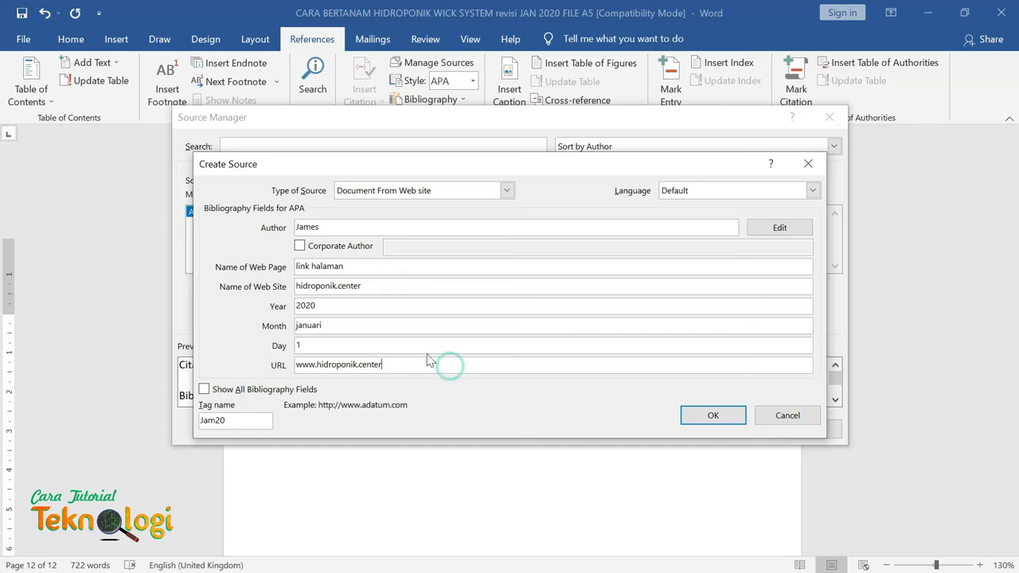
pyautogui.click(204, 390)
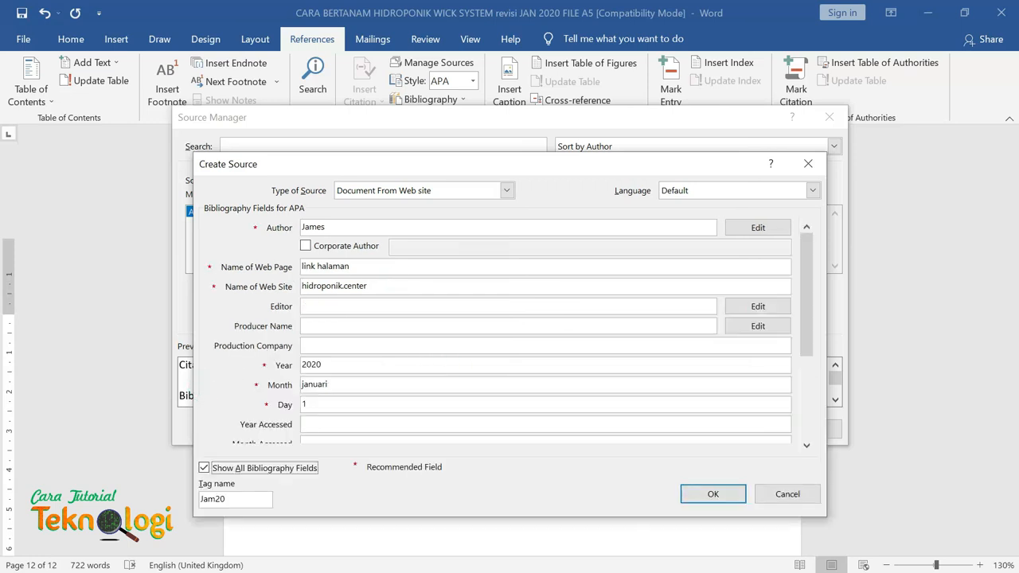
pyautogui.click(205, 469)
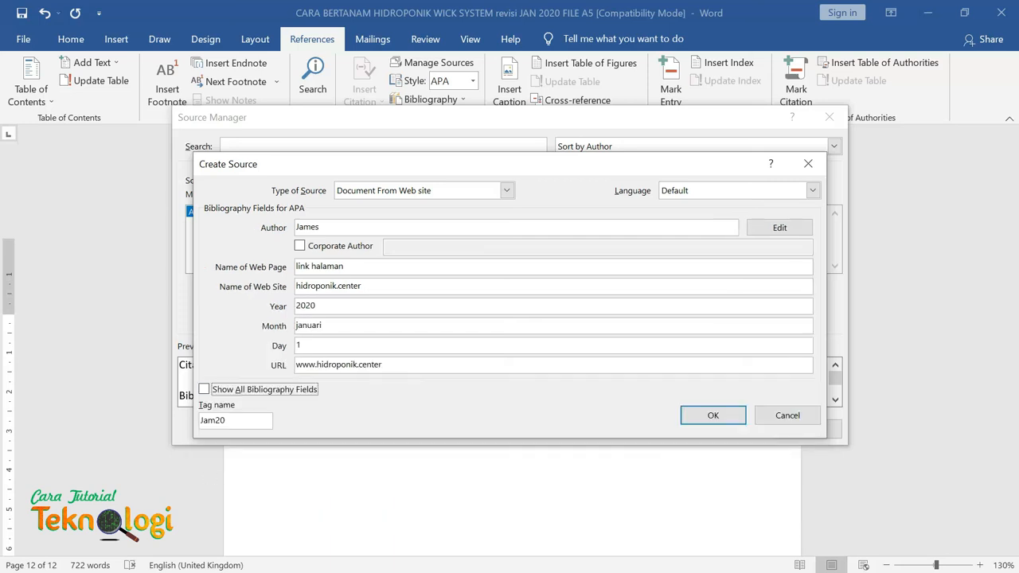
# Save the web source, close the source manager, and update the bibliography on the last page.
pyautogui.click(709, 414)
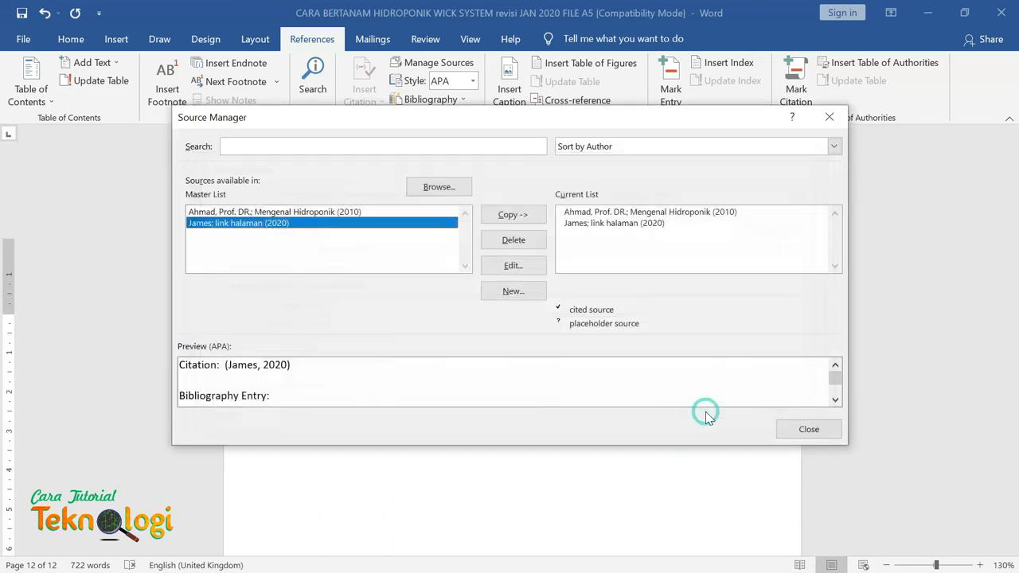
pyautogui.click(305, 212)
pyautogui.click(296, 225)
pyautogui.click(299, 211)
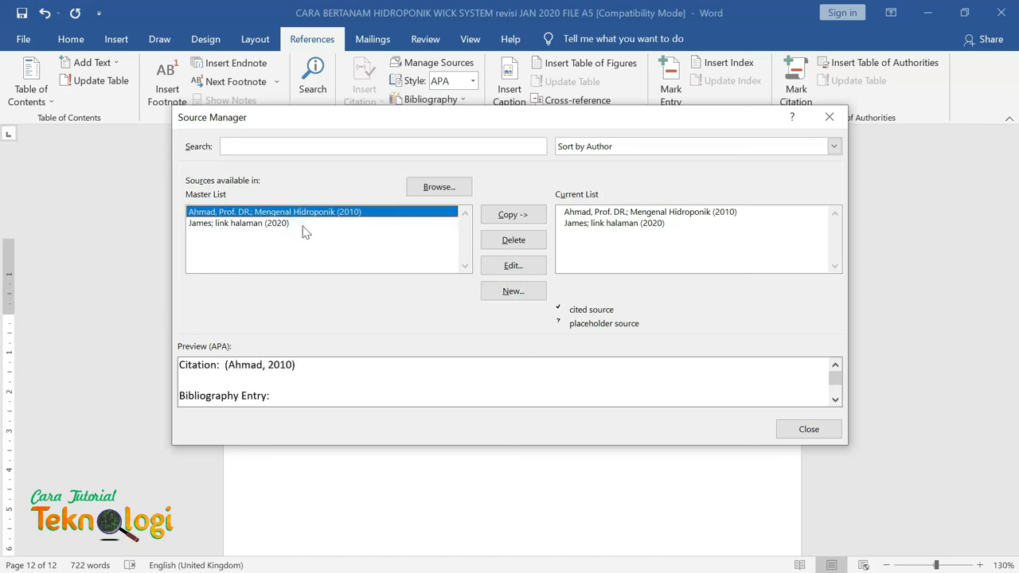
pyautogui.click(301, 225)
pyautogui.click(514, 384)
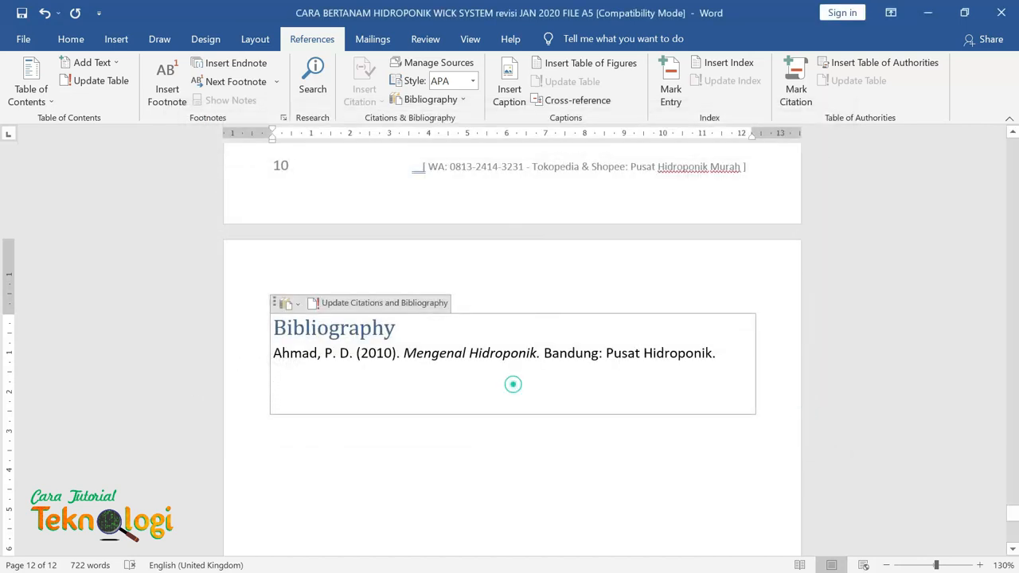
pyautogui.click(367, 305)
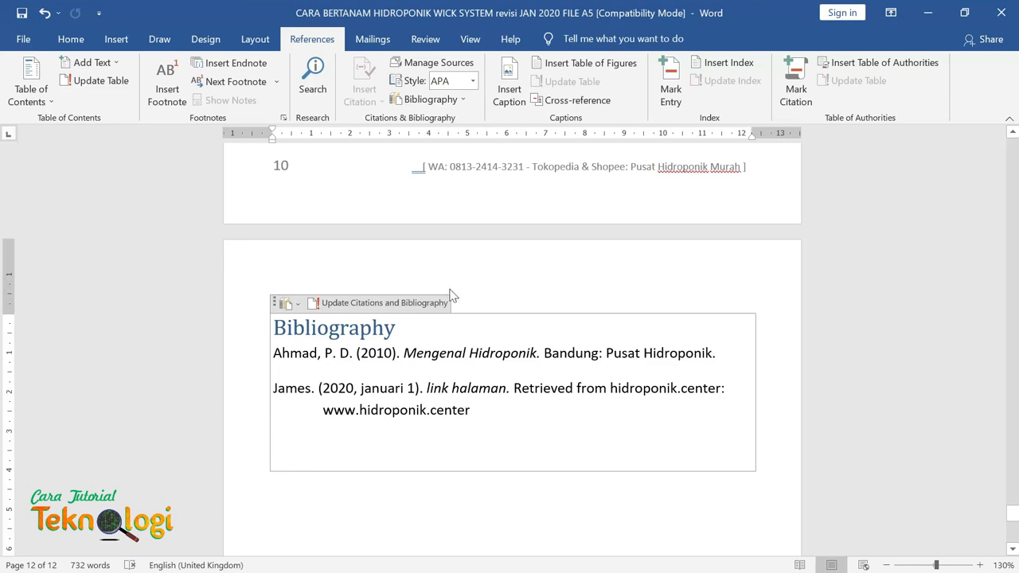
# Replace the bibliography's heading text with "Daftar Pustaka".
pyautogui.moveTo(395, 328); pyautogui.dragTo(273, 329)
pyautogui.write('Da')
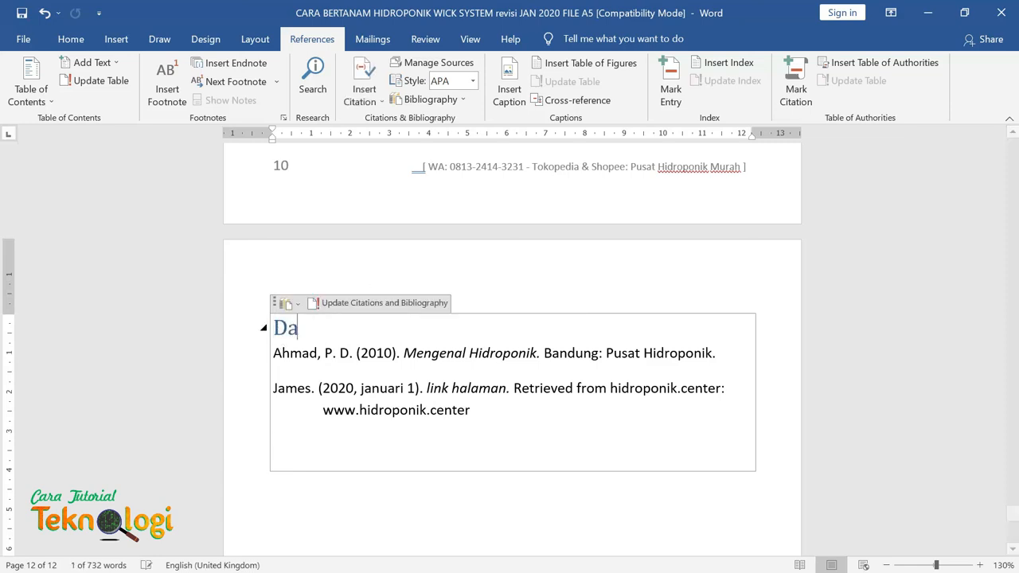
pyautogui.write('ftar Pustaka')
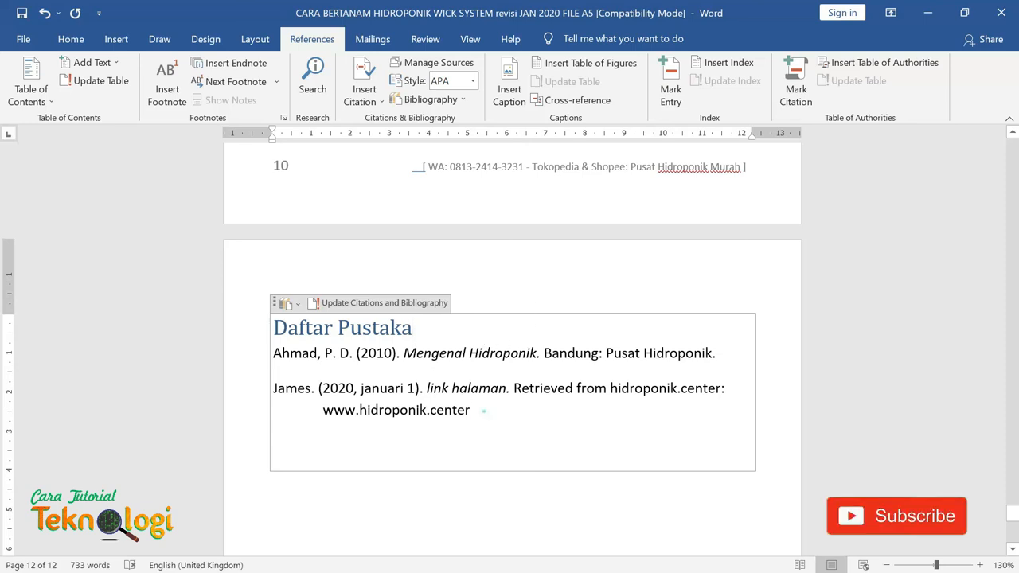
pyautogui.moveTo(322, 410); pyautogui.dragTo(471, 410)
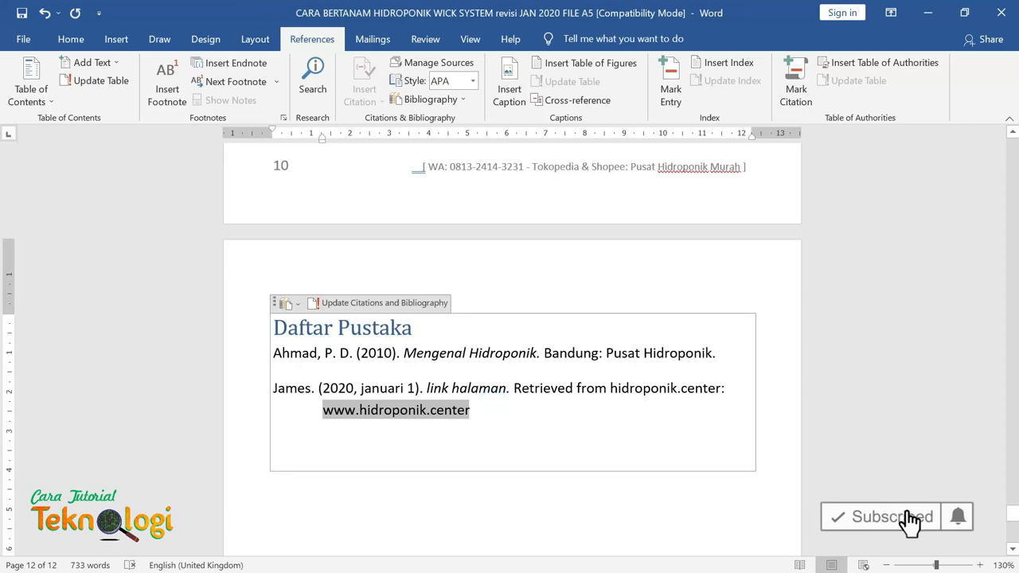